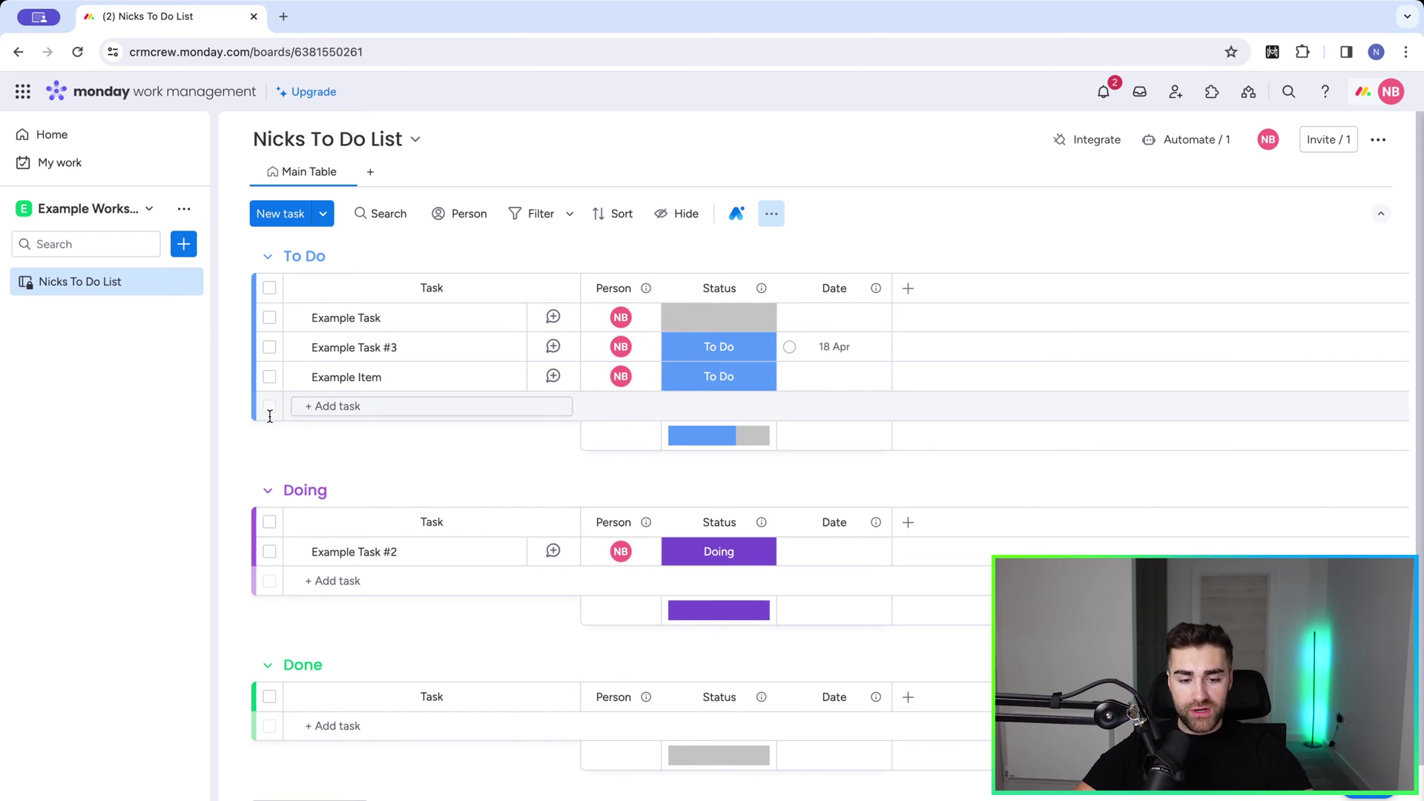
Select Example Task #2 in the Doing group for a bulk action.
click(268, 553)
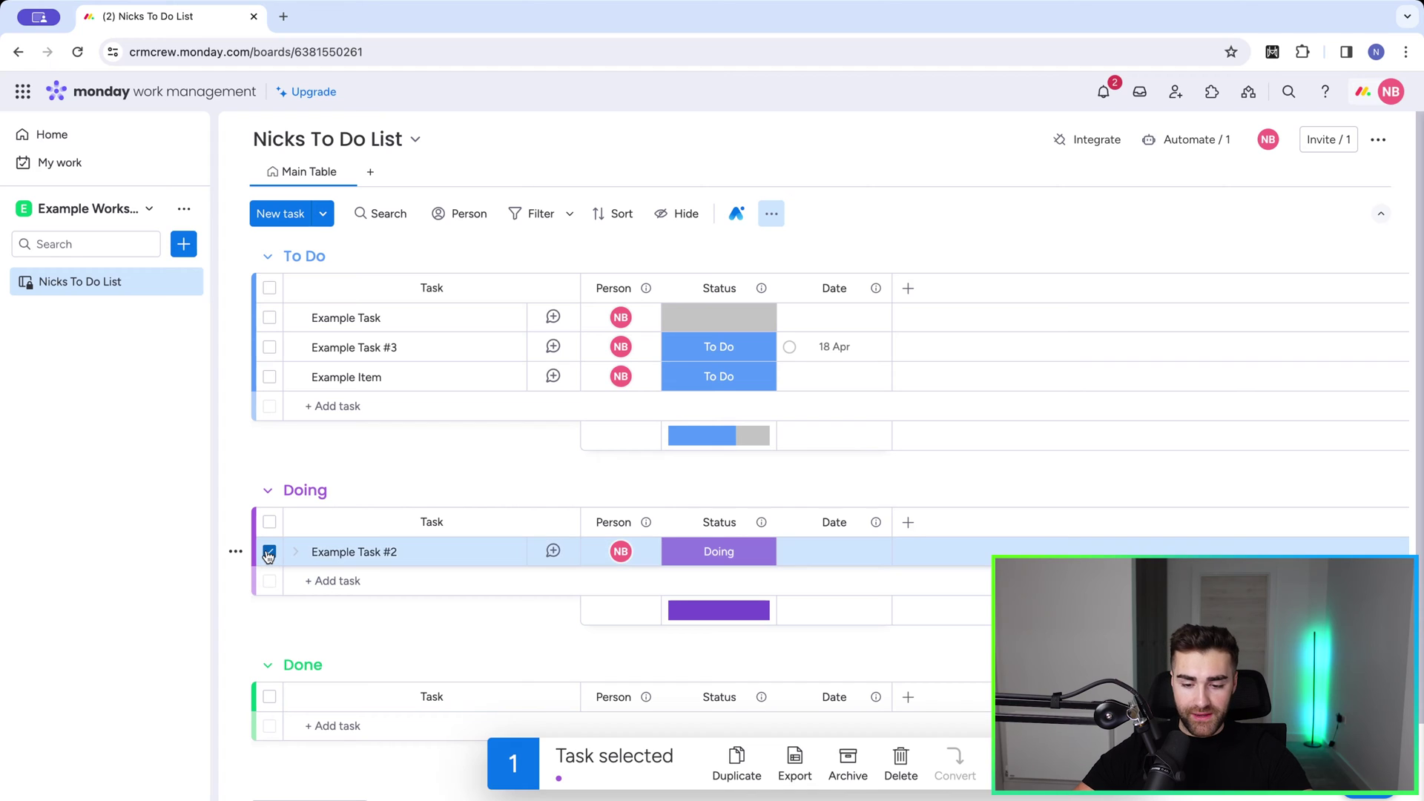
Archive Example Task #2, dismiss the success message, and bring up the account menu.
click(849, 764)
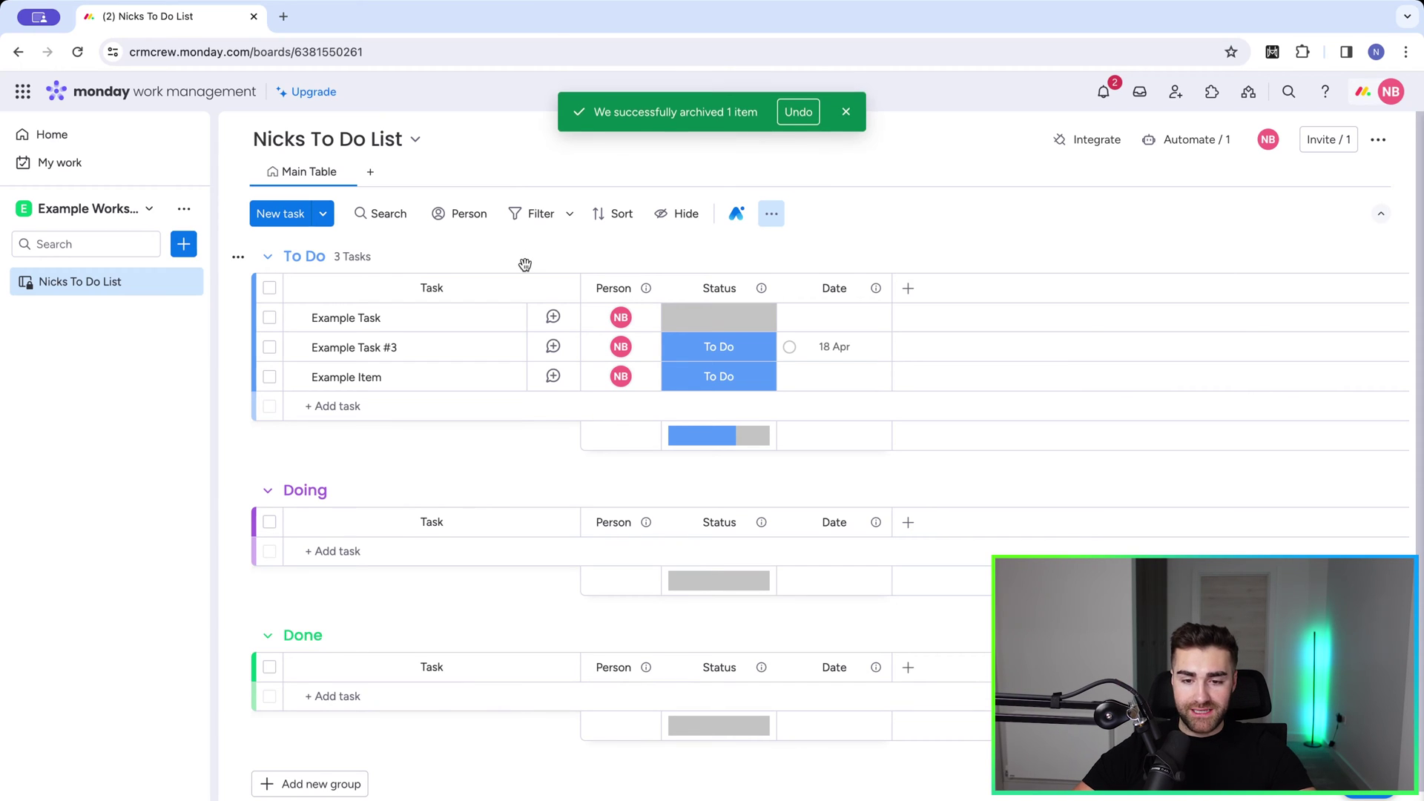
click(852, 115)
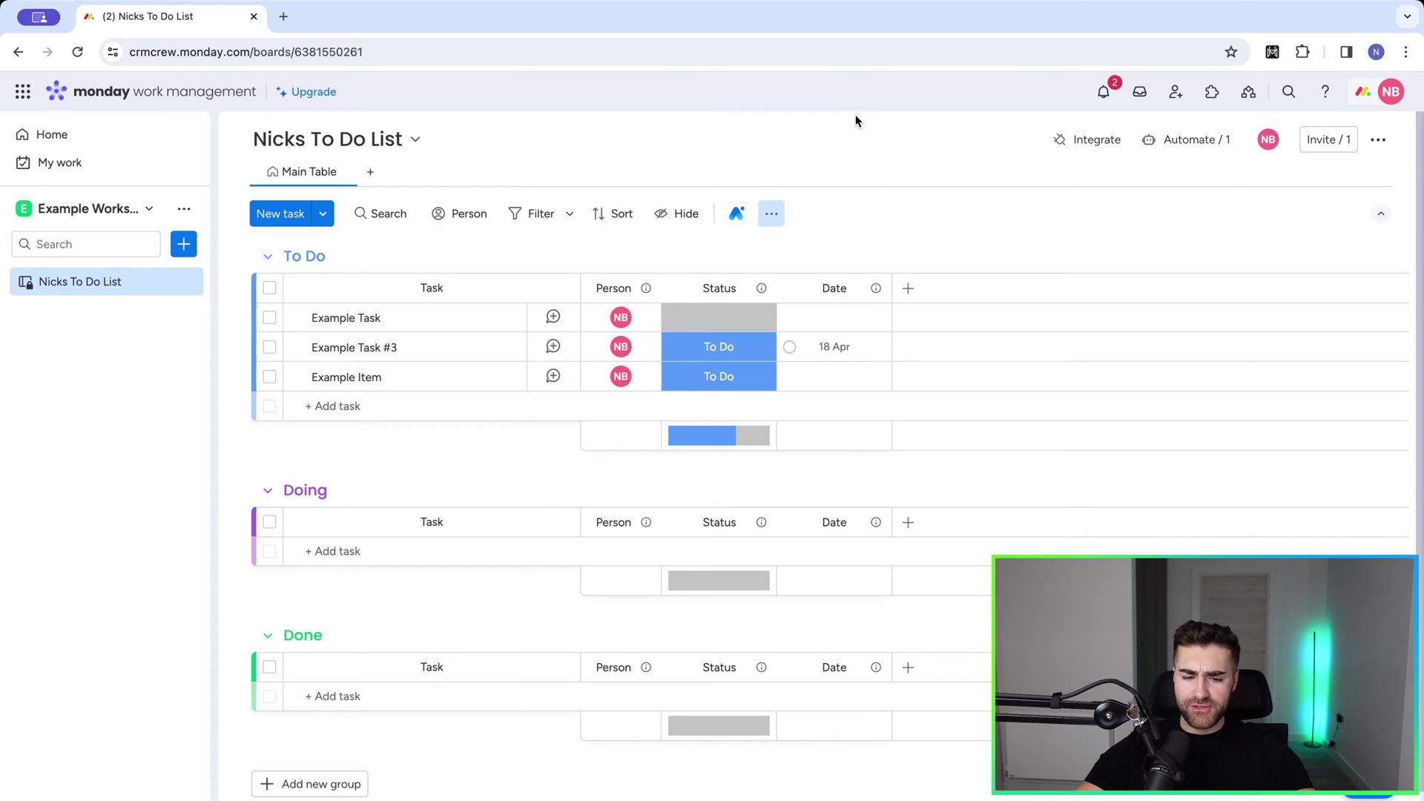
click(1371, 95)
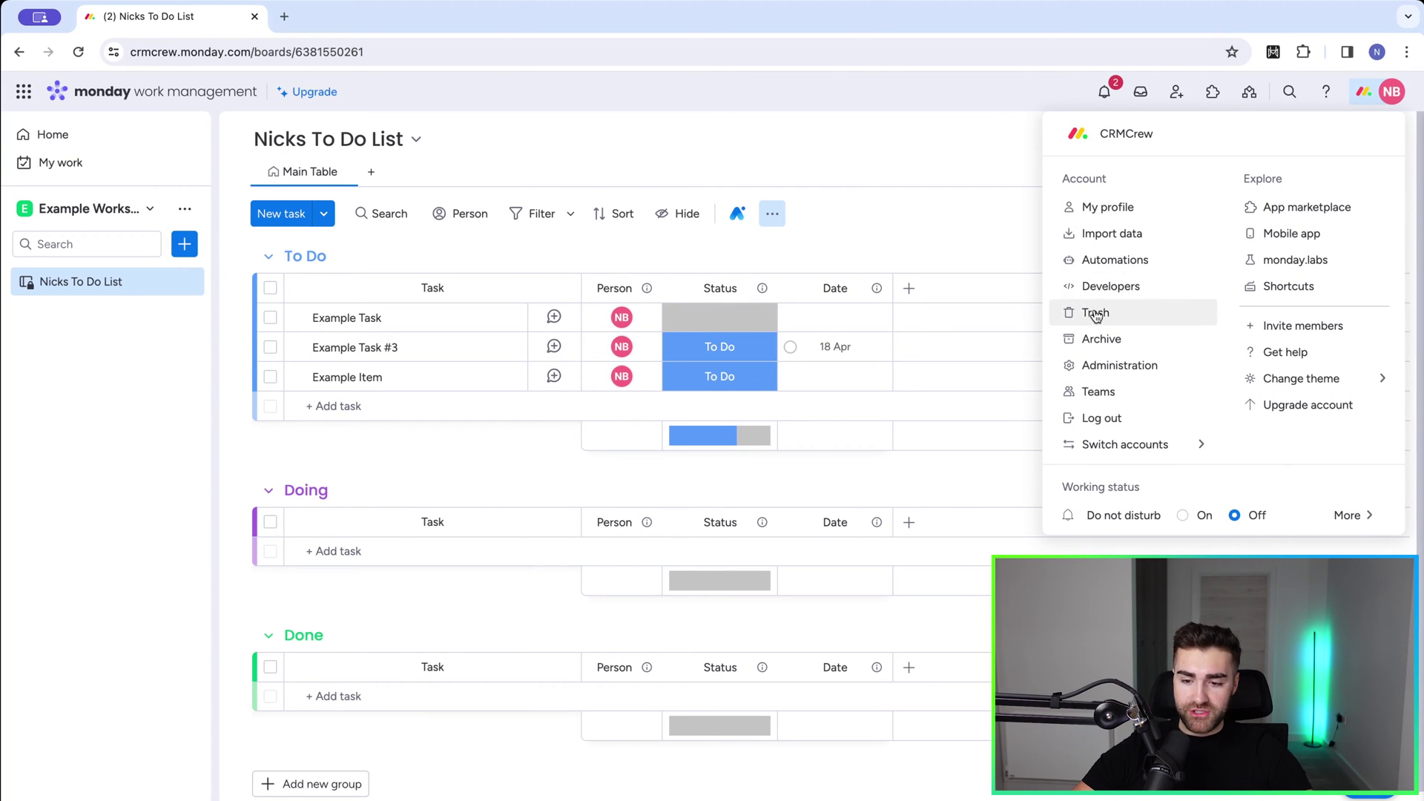
Restore Example Task #2 from the Archive back to the Doing group.
click(1097, 339)
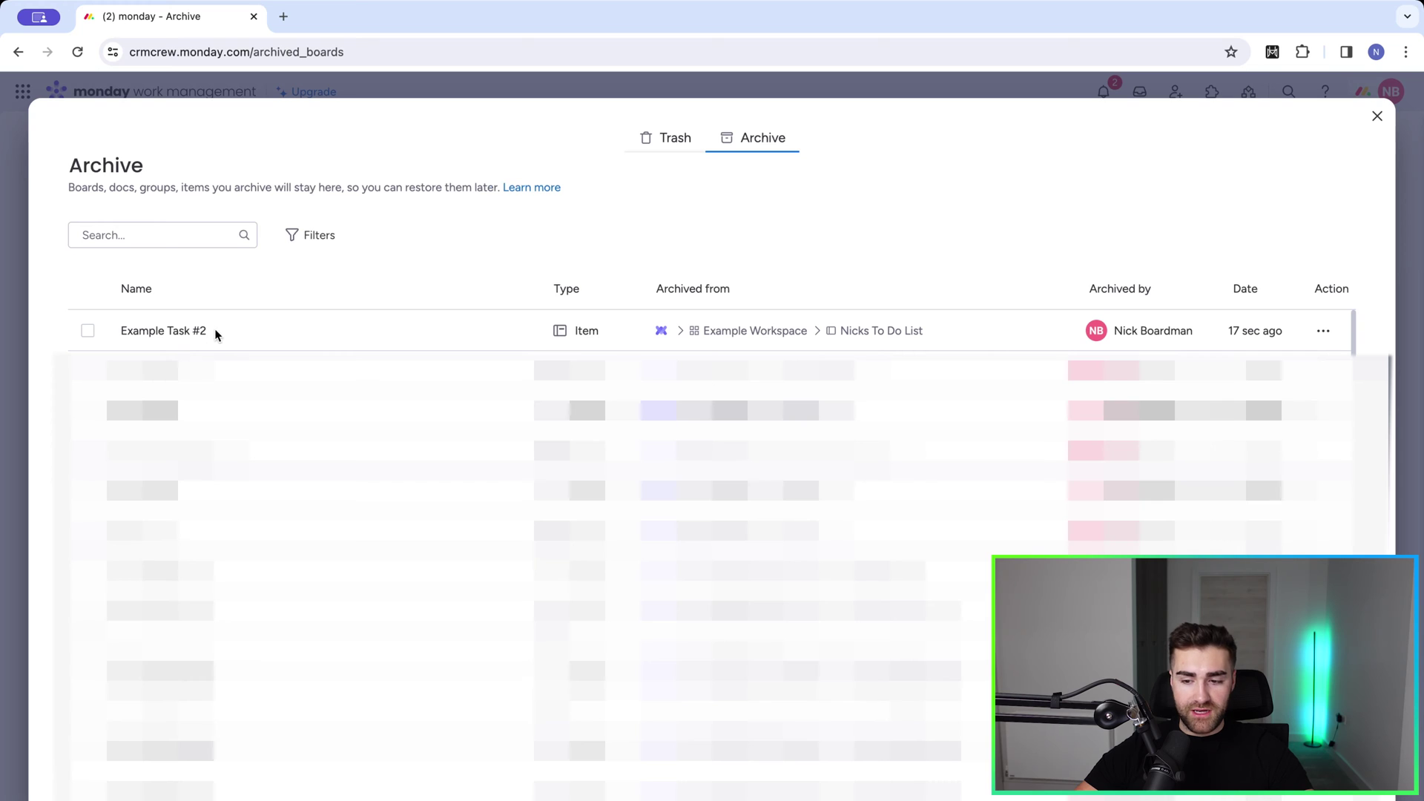
click(1324, 330)
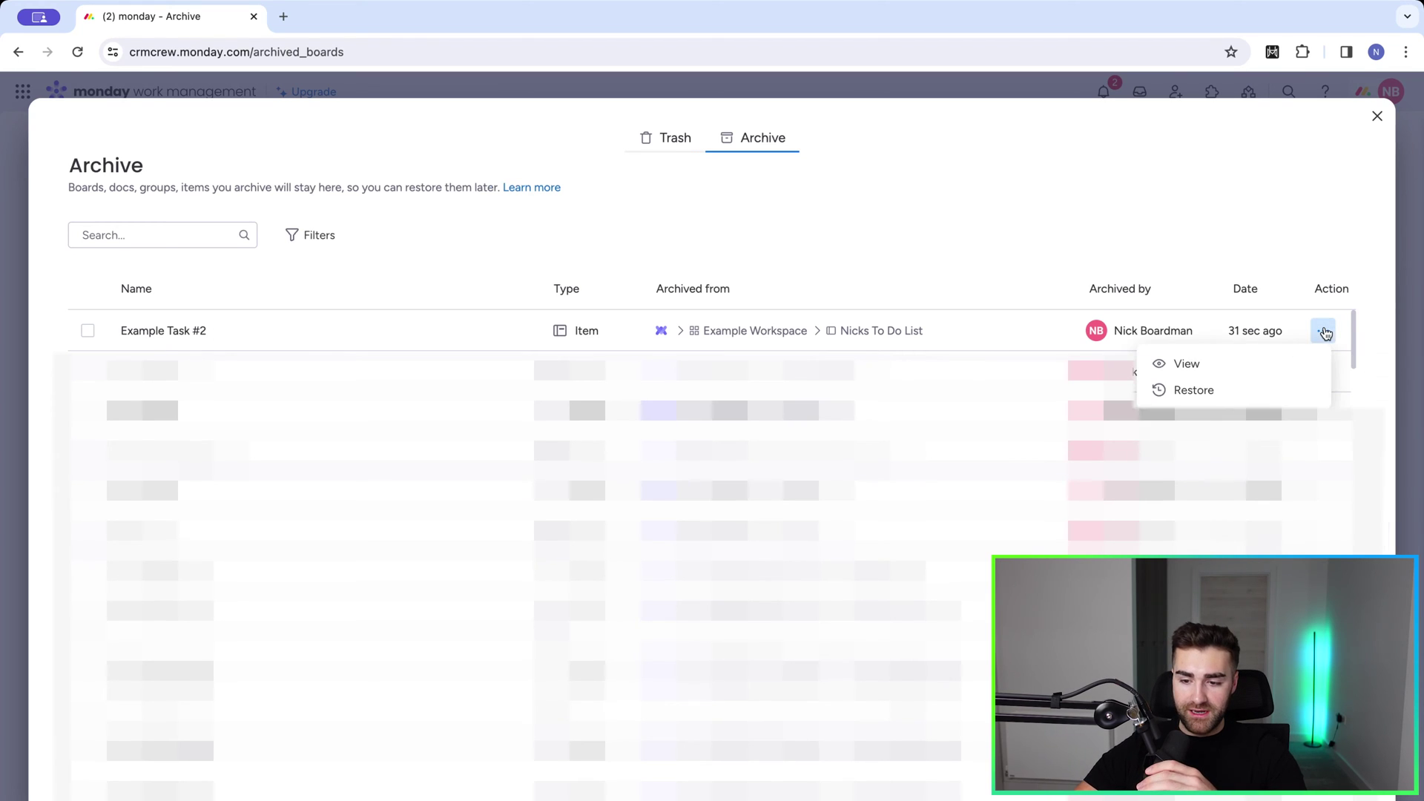
click(1206, 392)
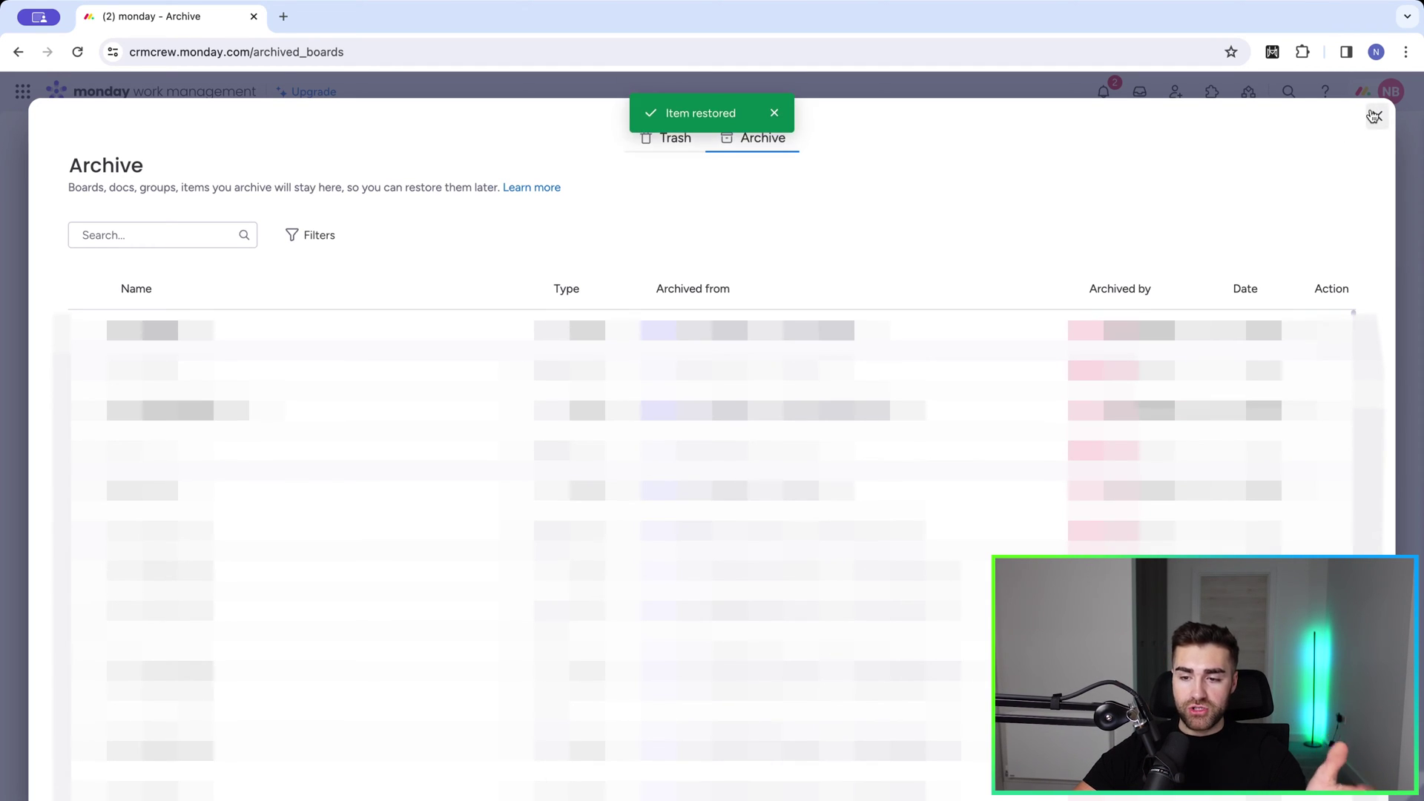
click(1374, 115)
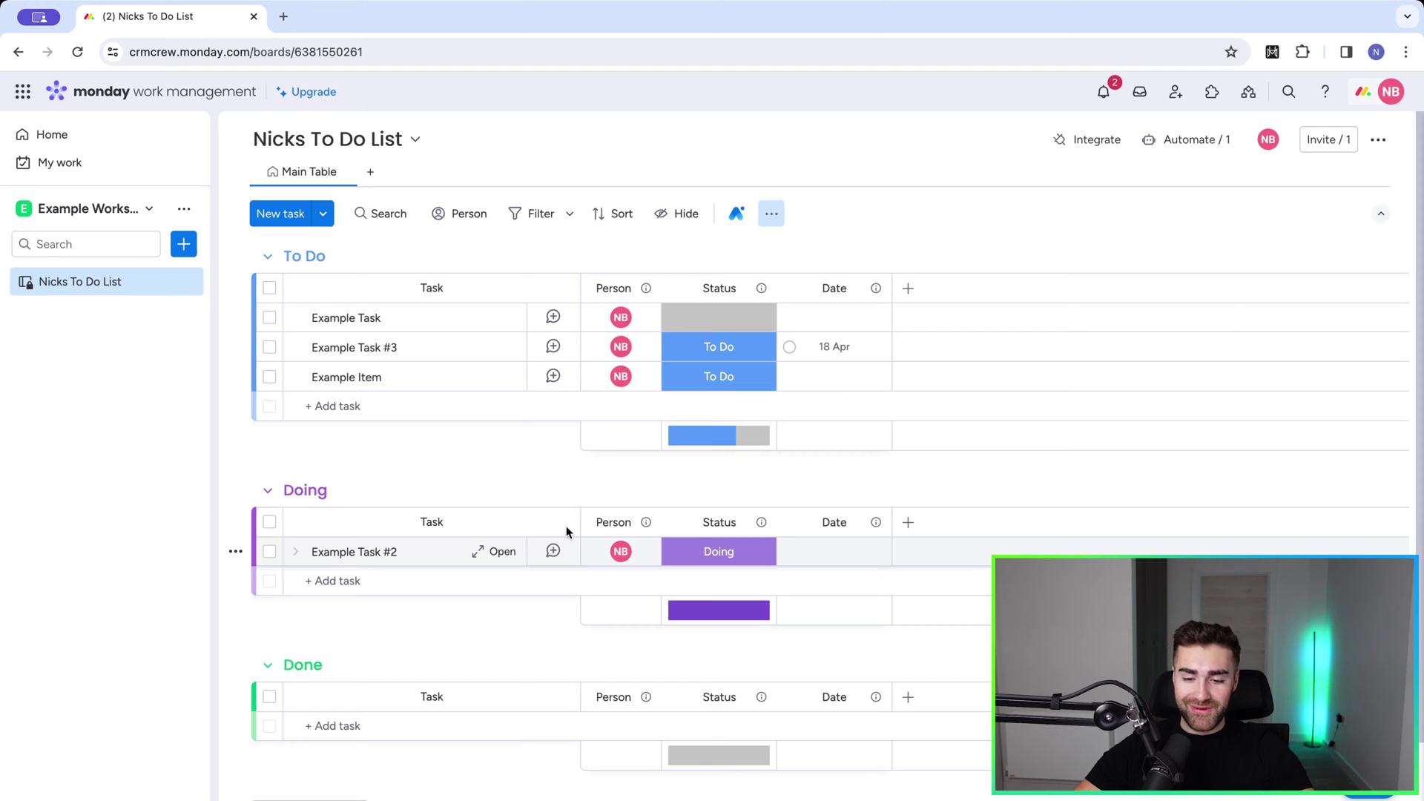
scroll(608, 533, down, 2)
scroll(608, 532, up, 1)
scroll(608, 532, up, 1)
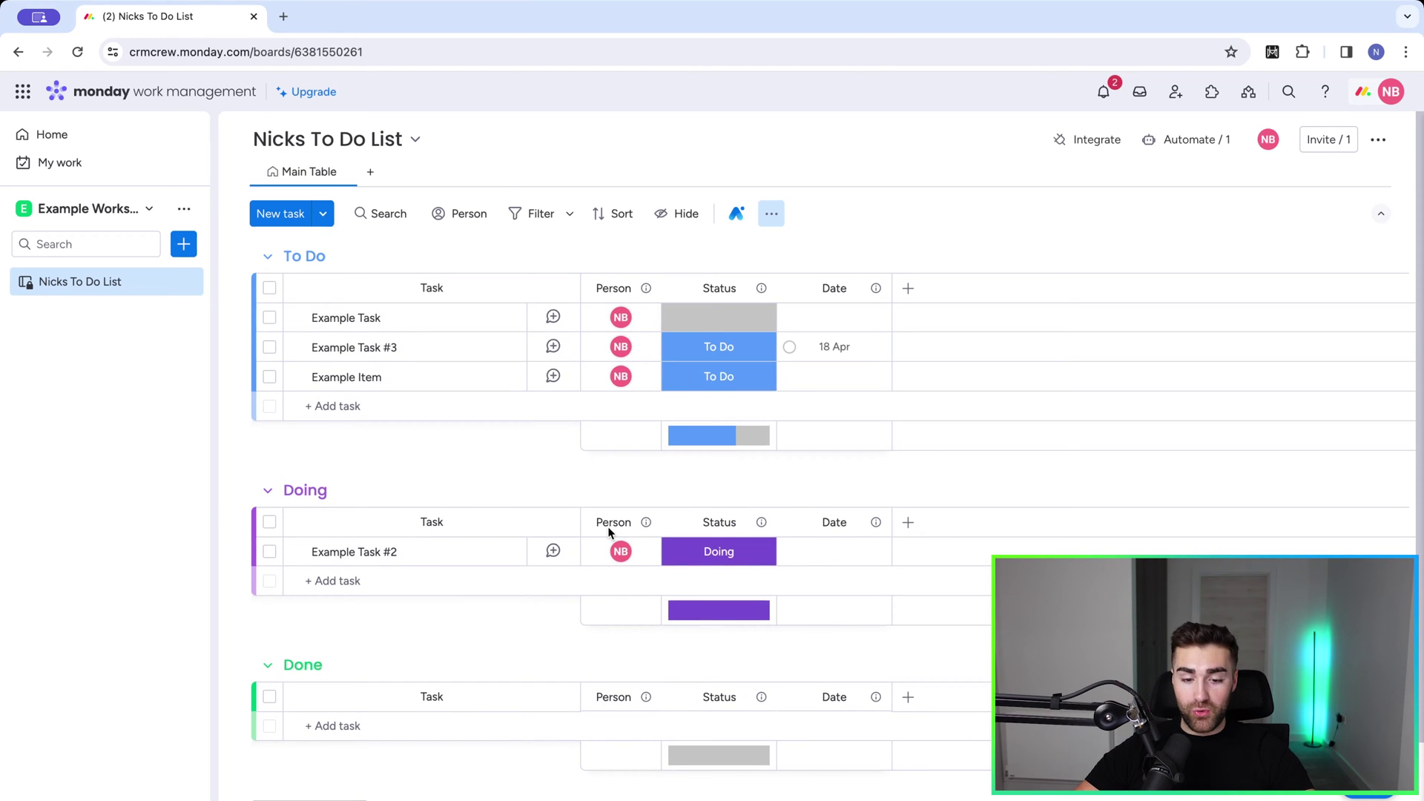
scroll(609, 532, down, 1)
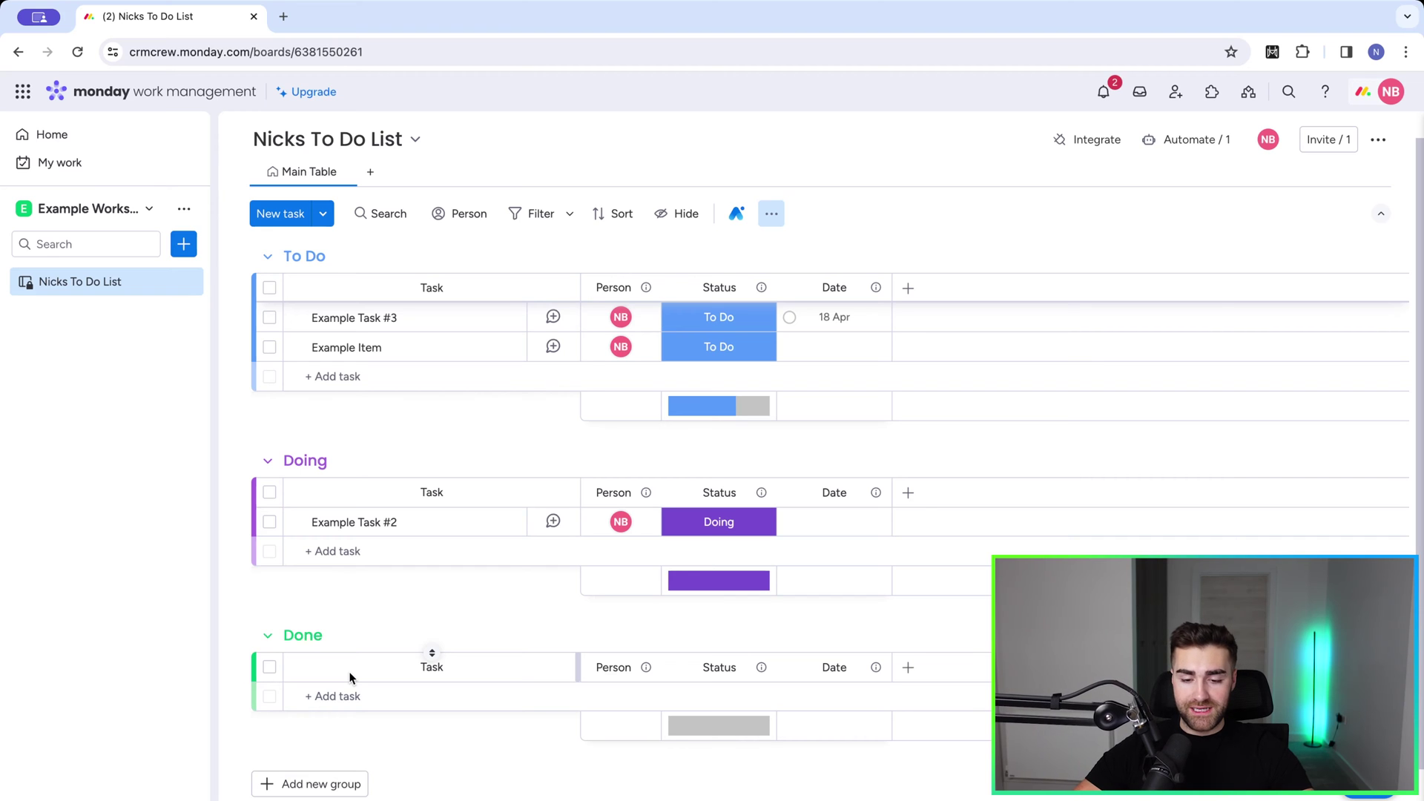
scroll(377, 433, down, 2)
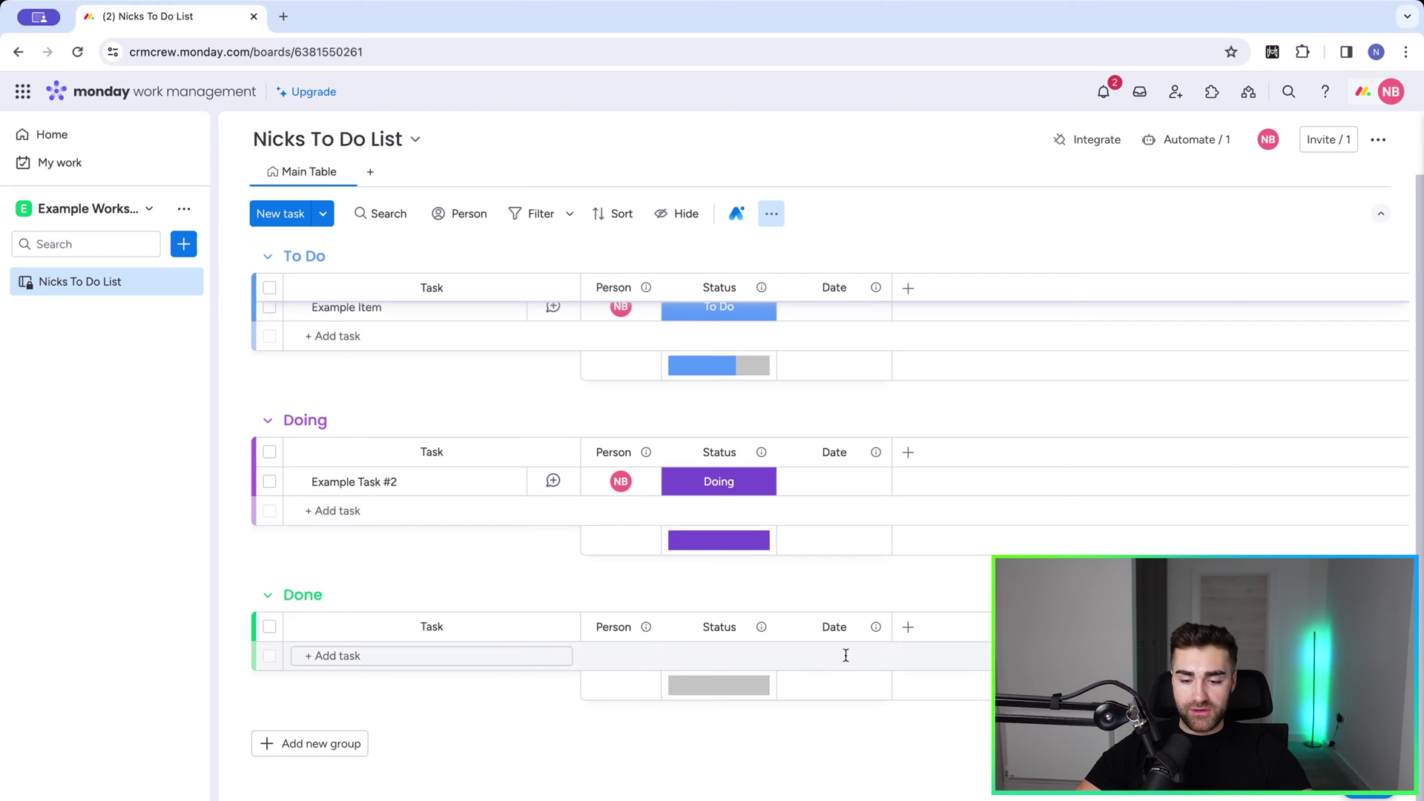
Add a Date column named 'Completed Date' to the board.
click(907, 632)
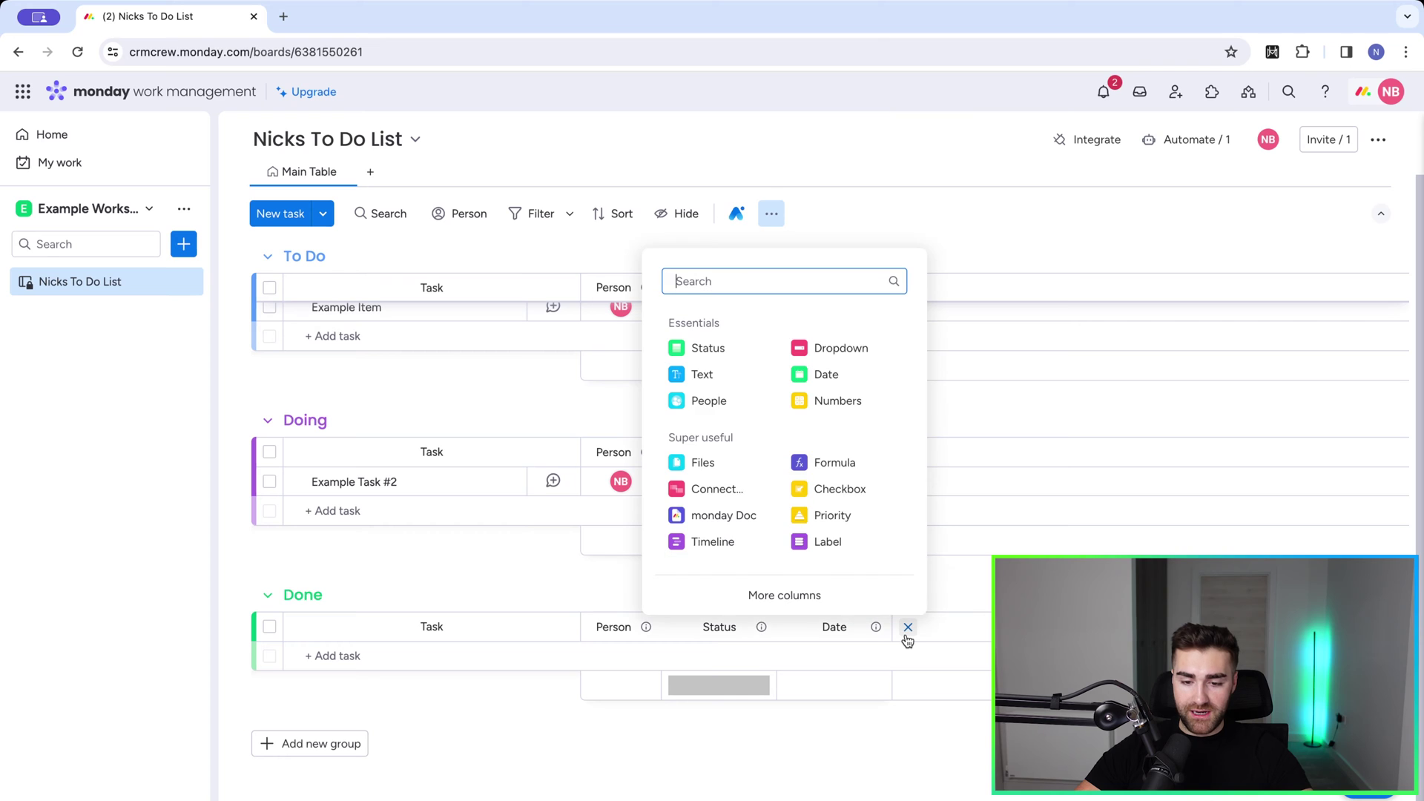
click(812, 370)
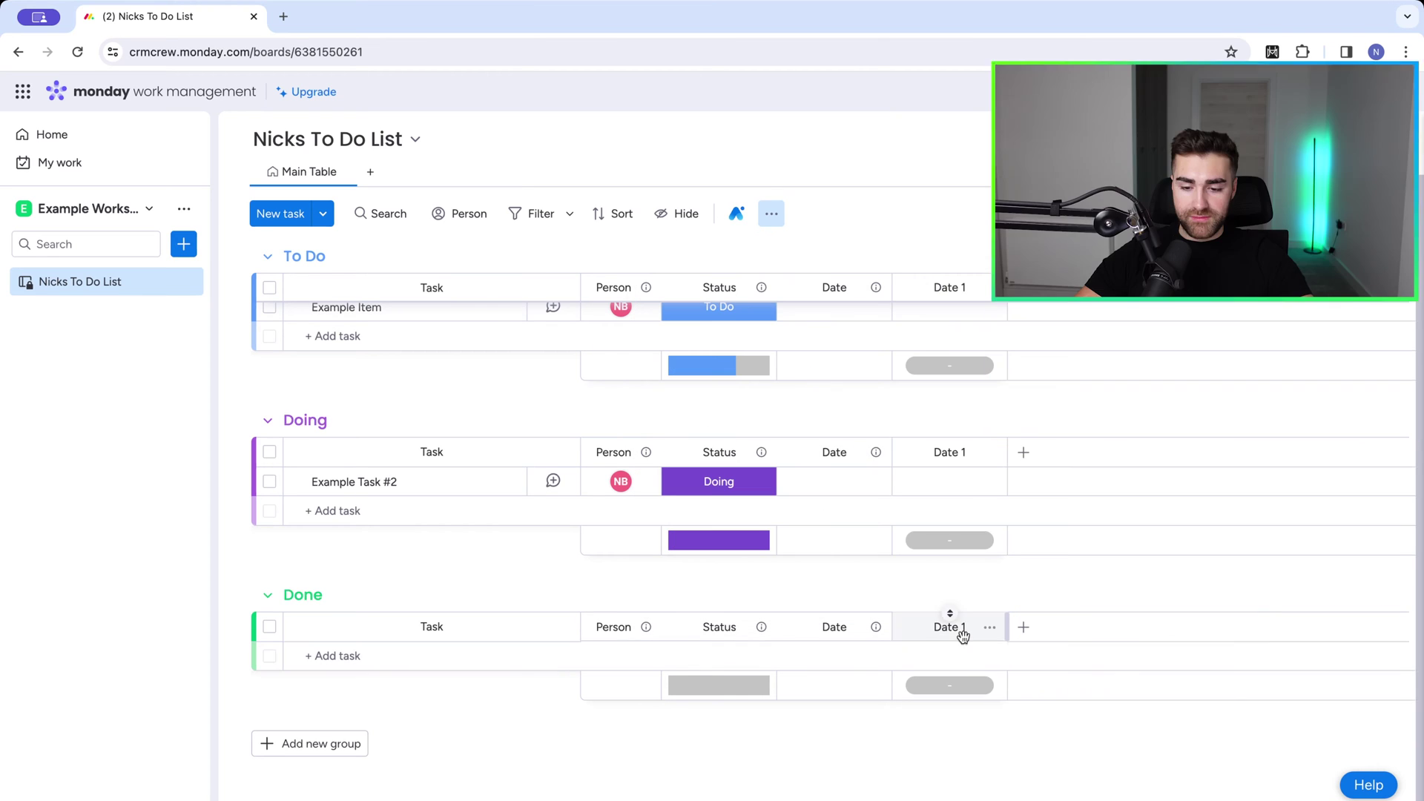
text(Completed Date)
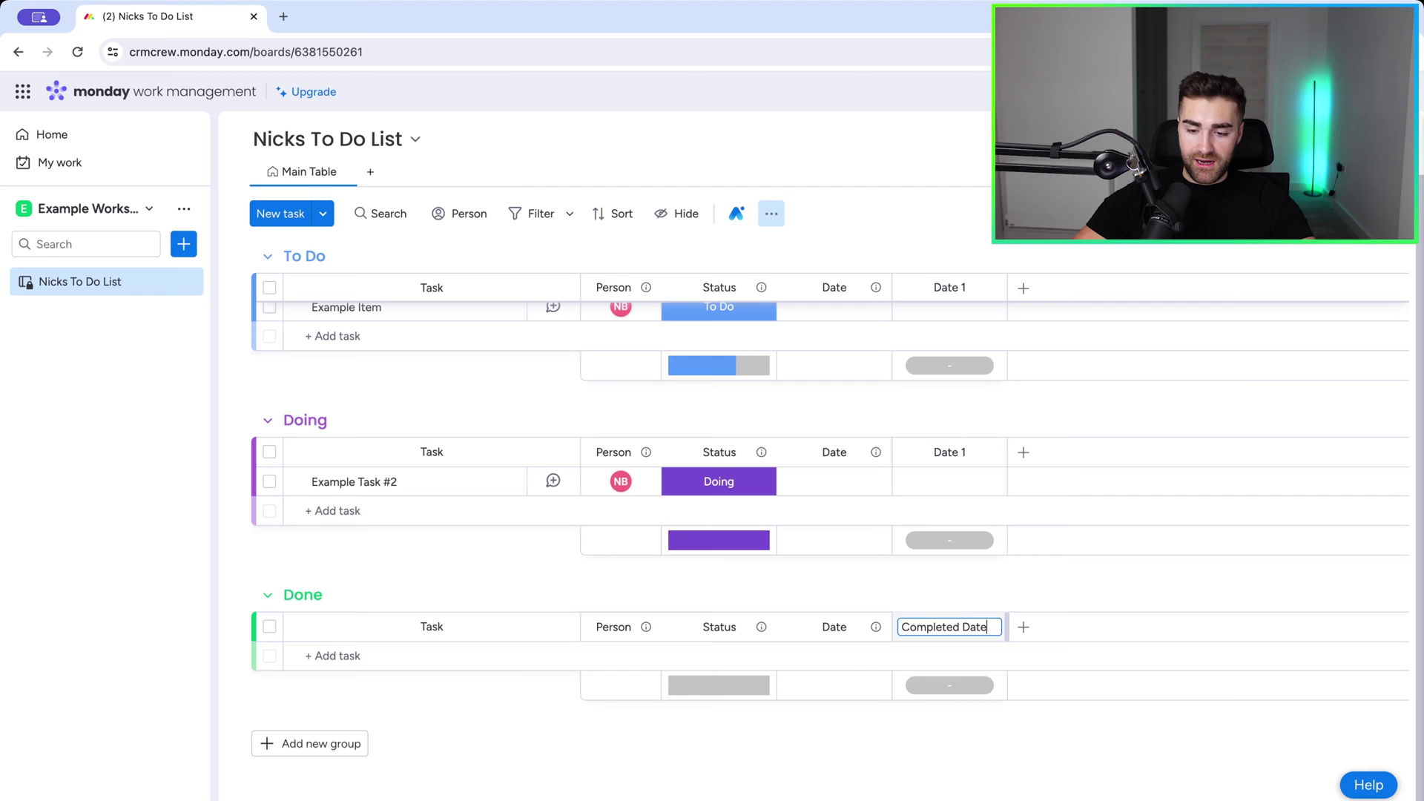
key(Return)
Hide the Completed Date column summary and restrict editing of the column.
click(990, 626)
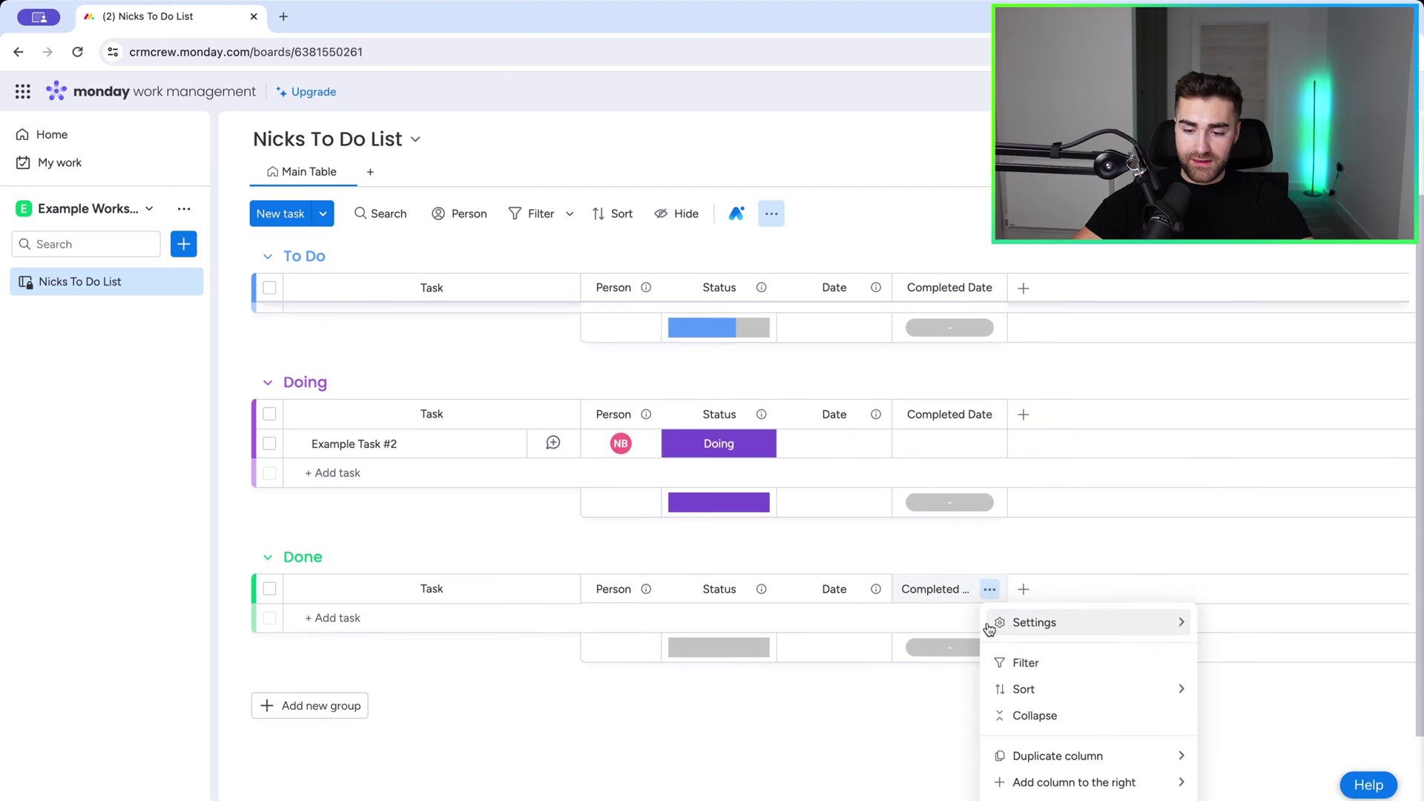
mouse_move(1038, 542)
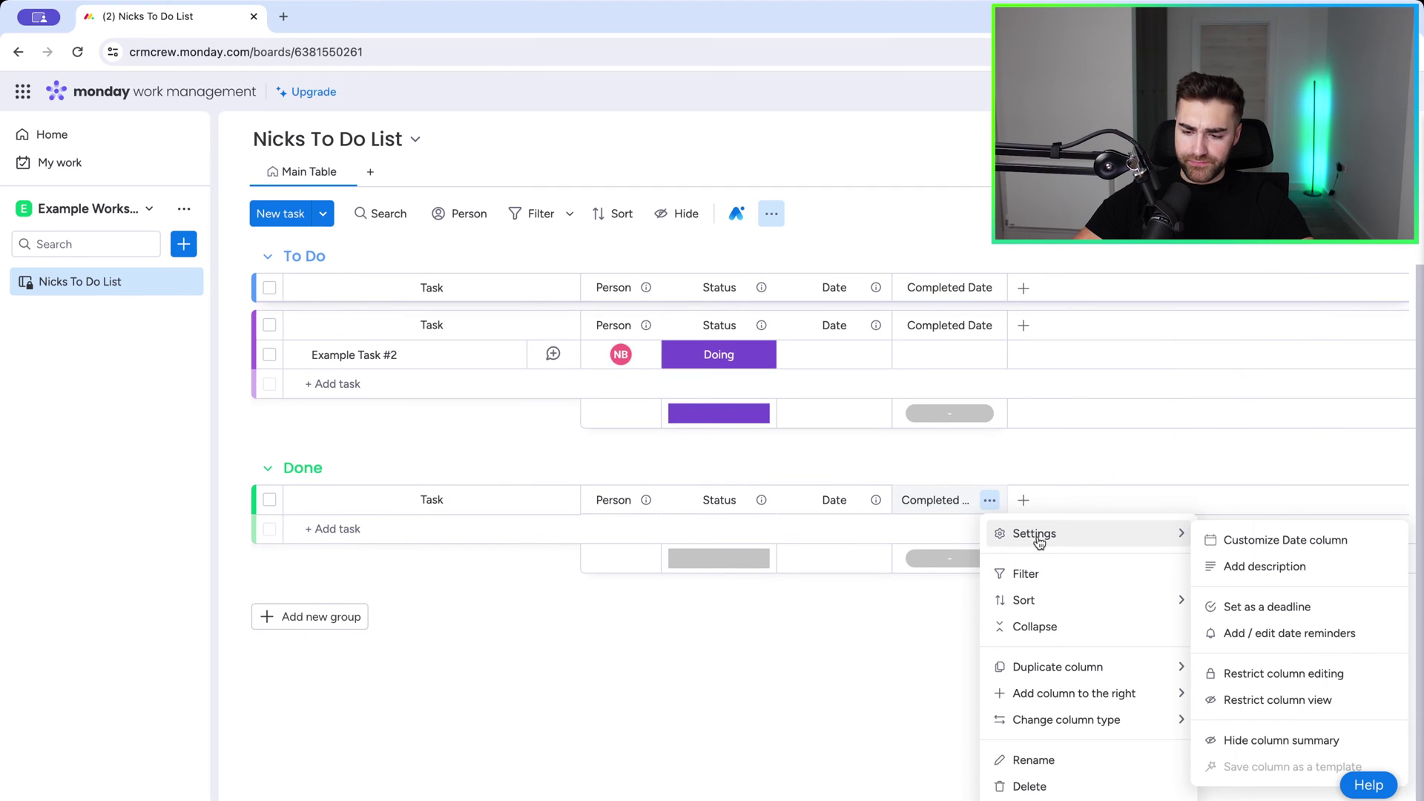
click(1281, 741)
click(989, 627)
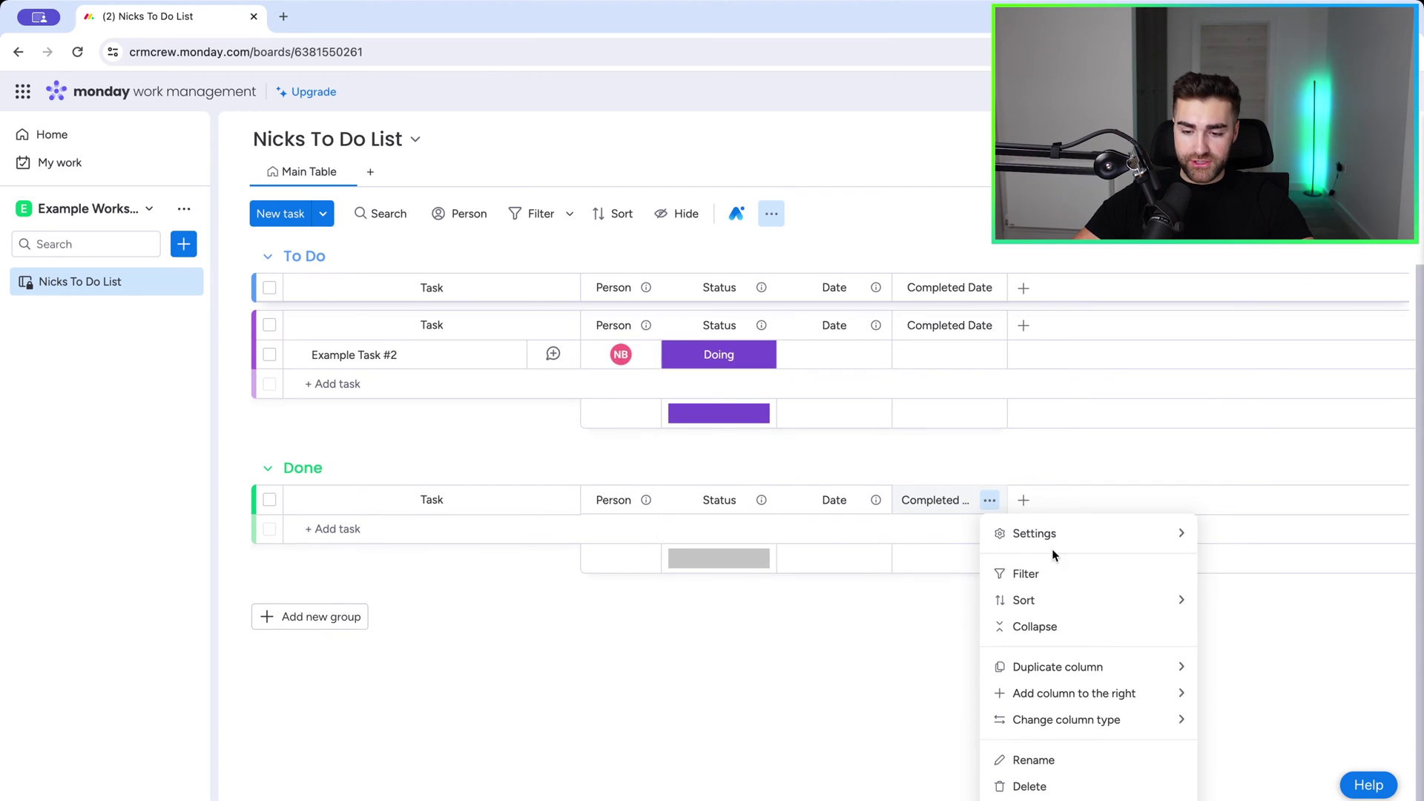
mouse_move(1044, 541)
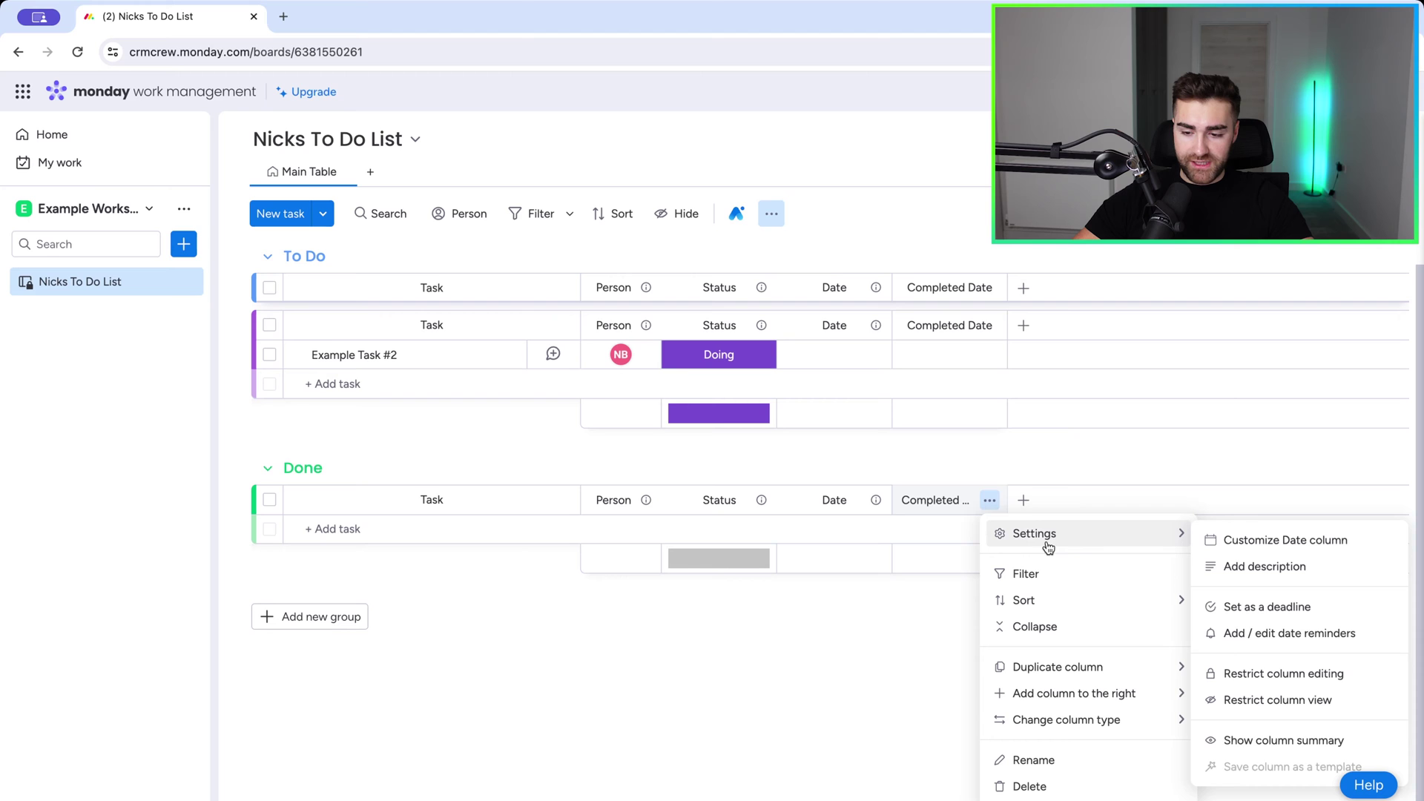
click(1259, 674)
click(977, 746)
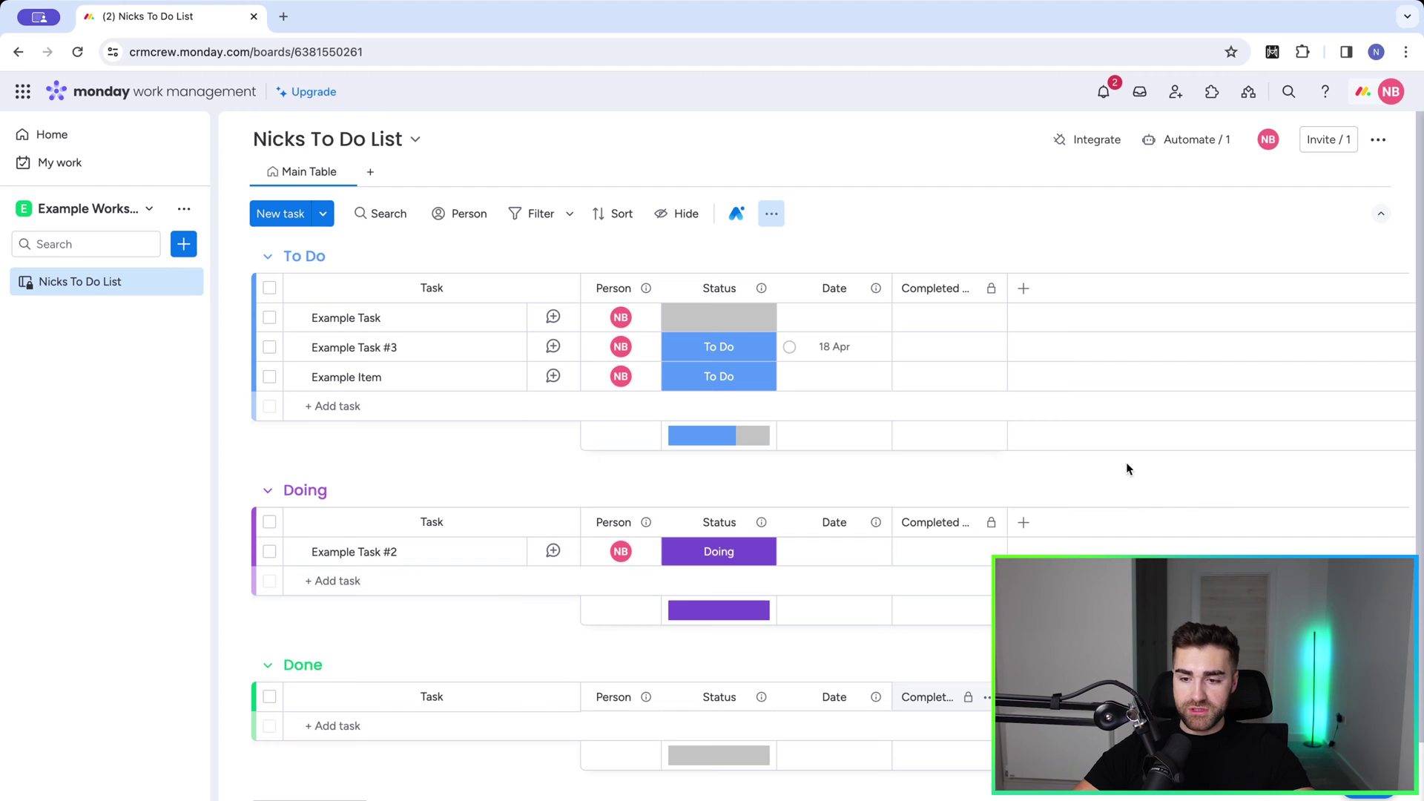
Open the Automation center and start a new automation.
click(1186, 140)
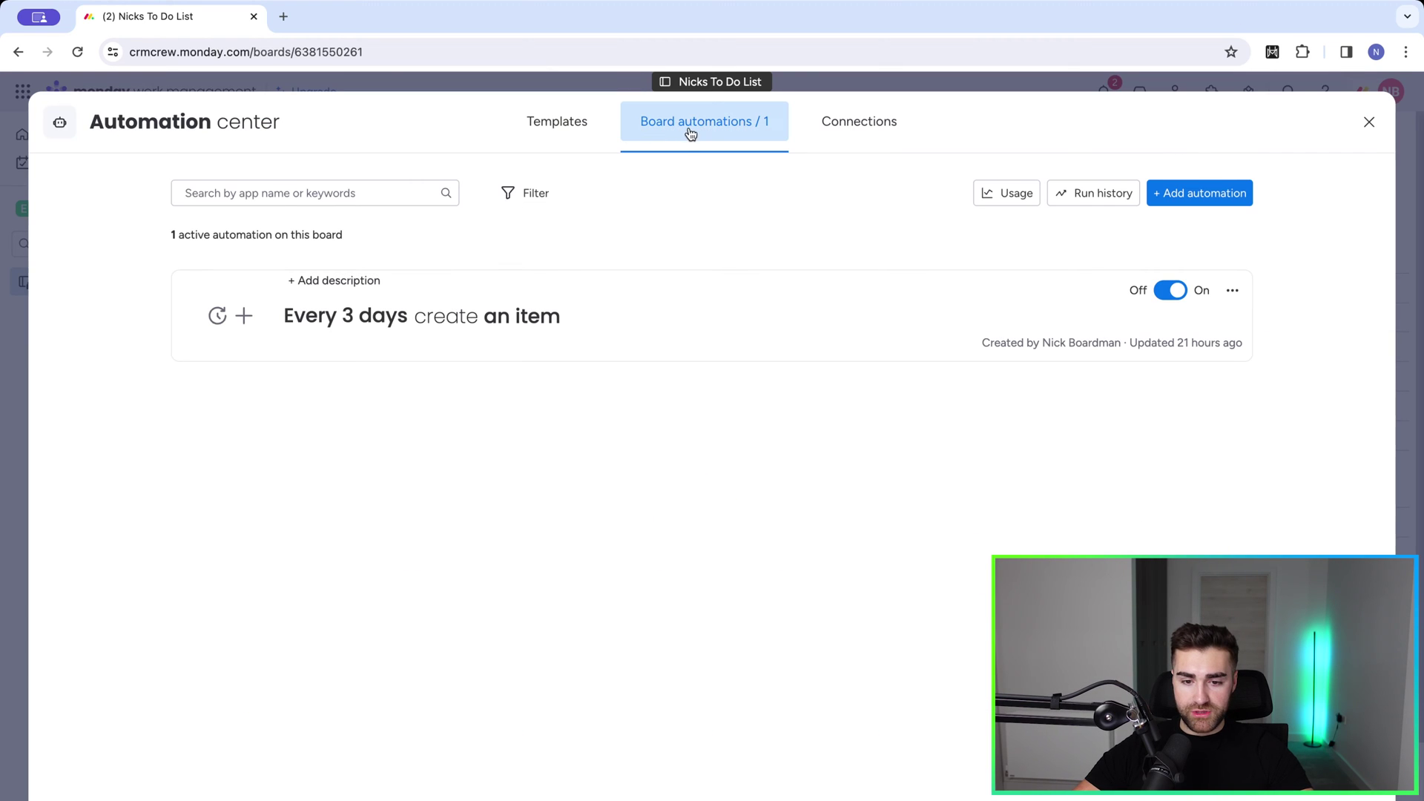
click(1187, 197)
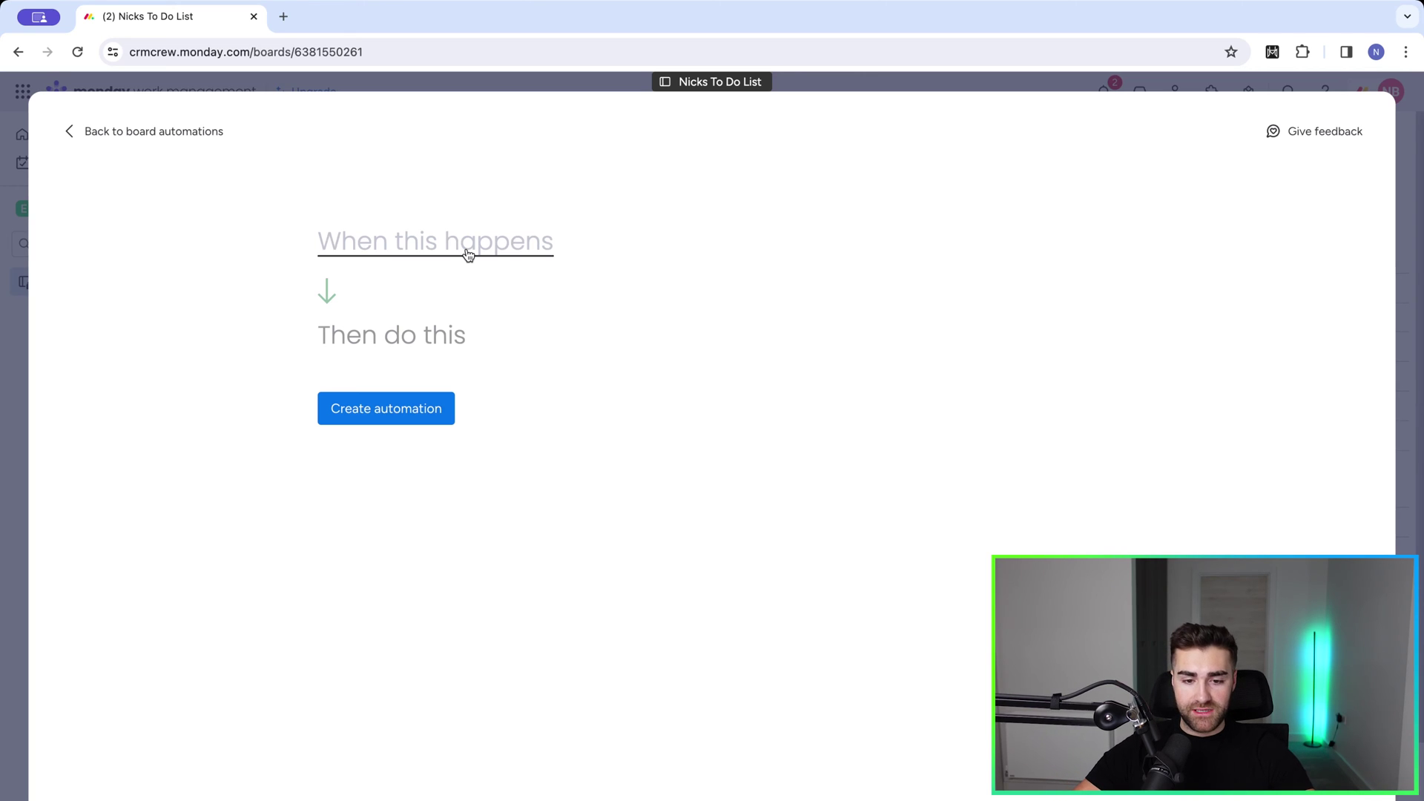
Set the automation trigger to when Status changes to Done.
click(465, 253)
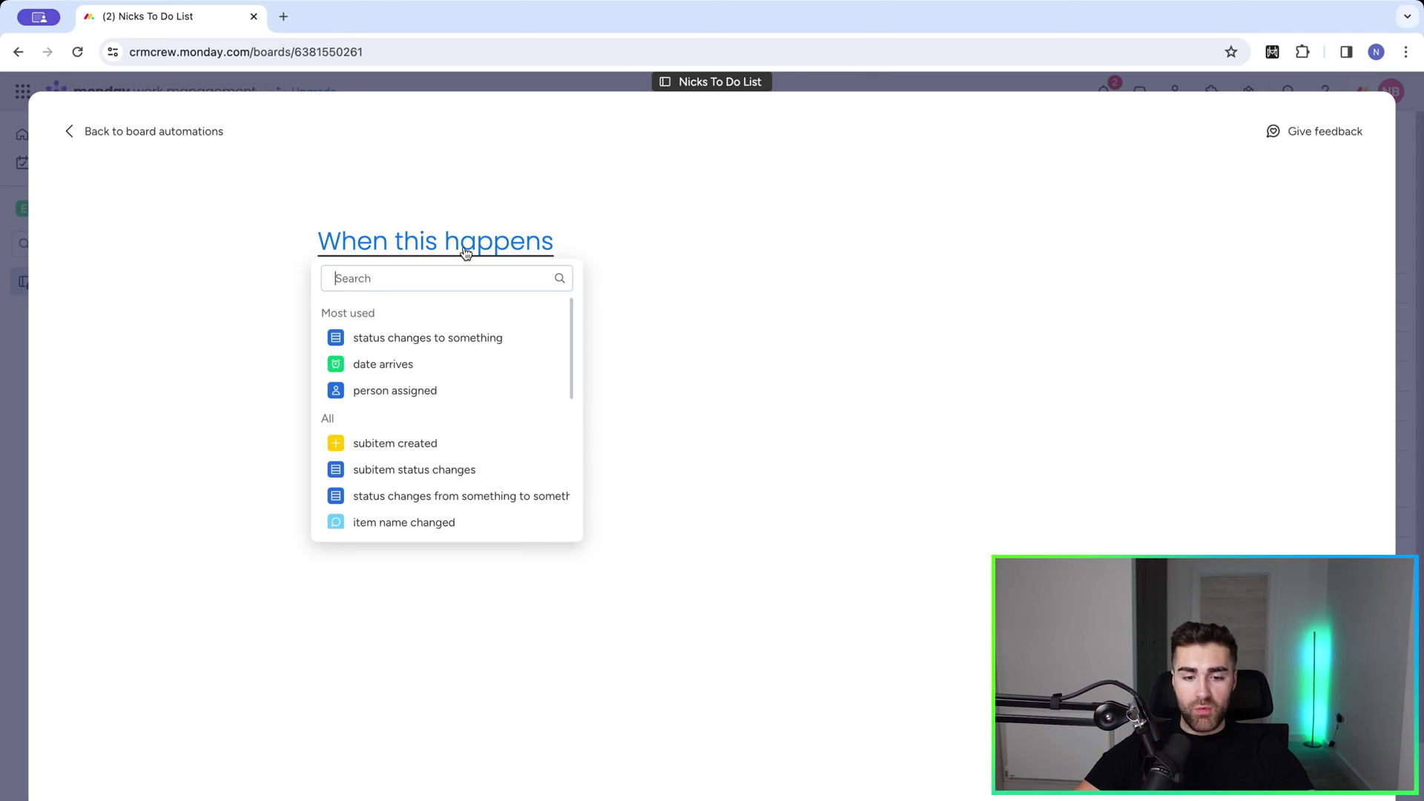
click(417, 346)
click(413, 240)
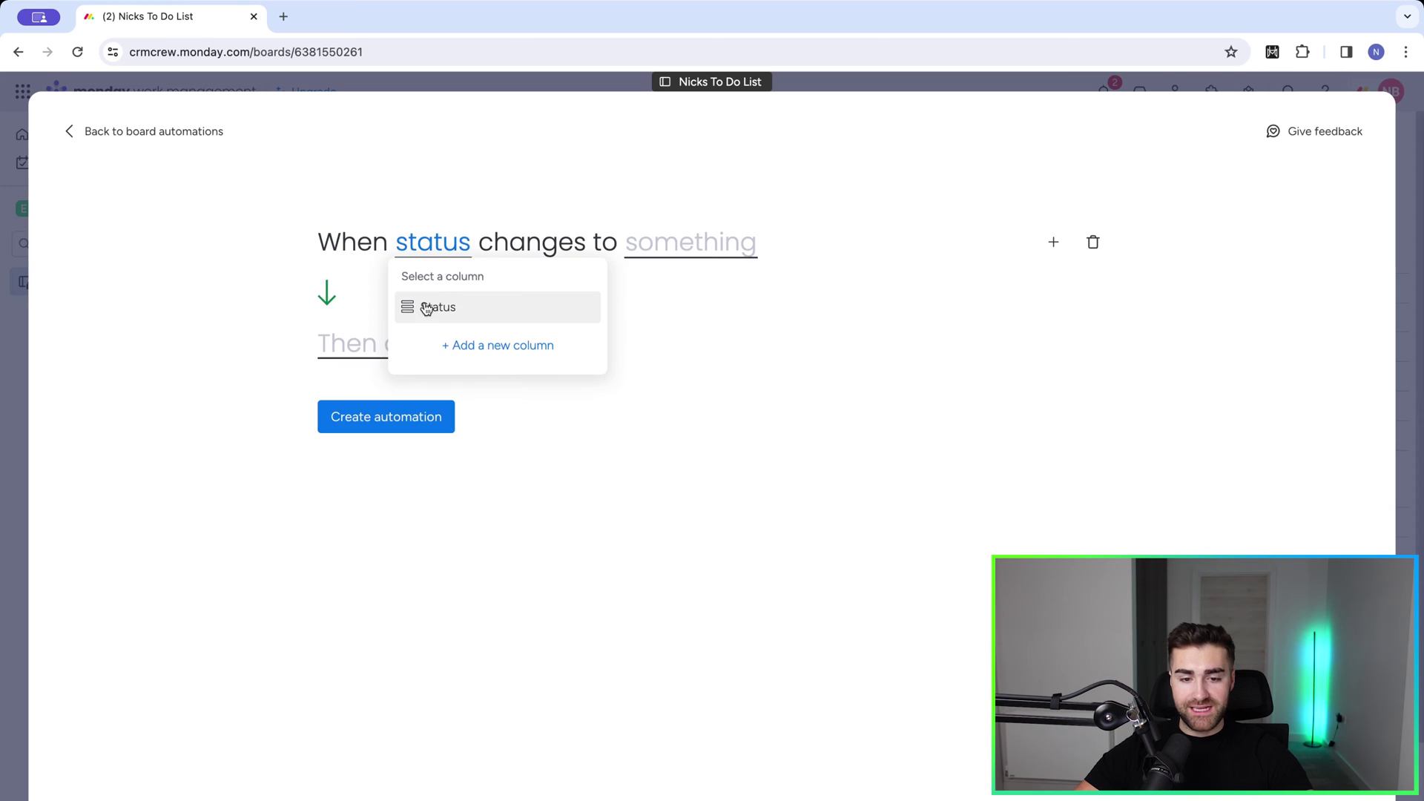
click(427, 309)
click(708, 250)
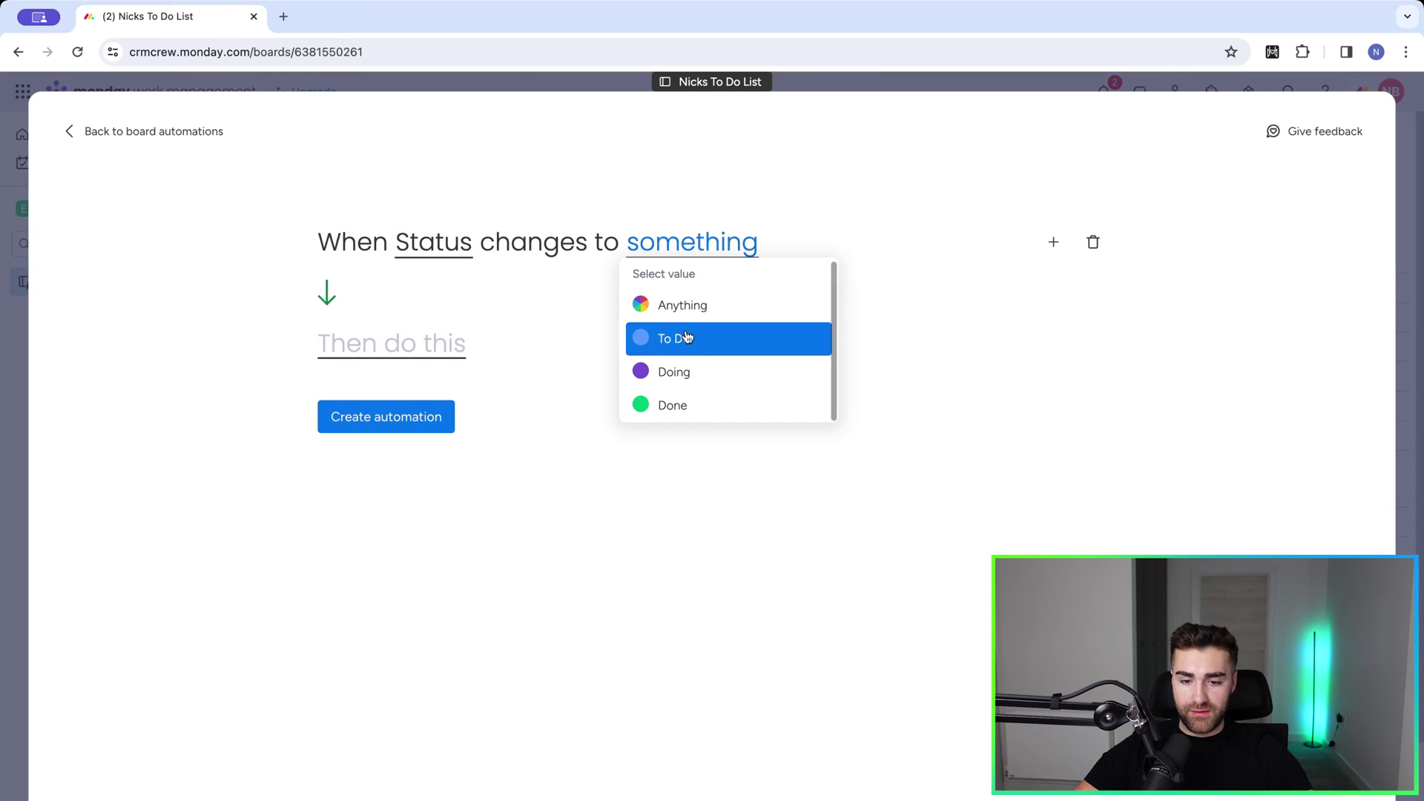
click(660, 405)
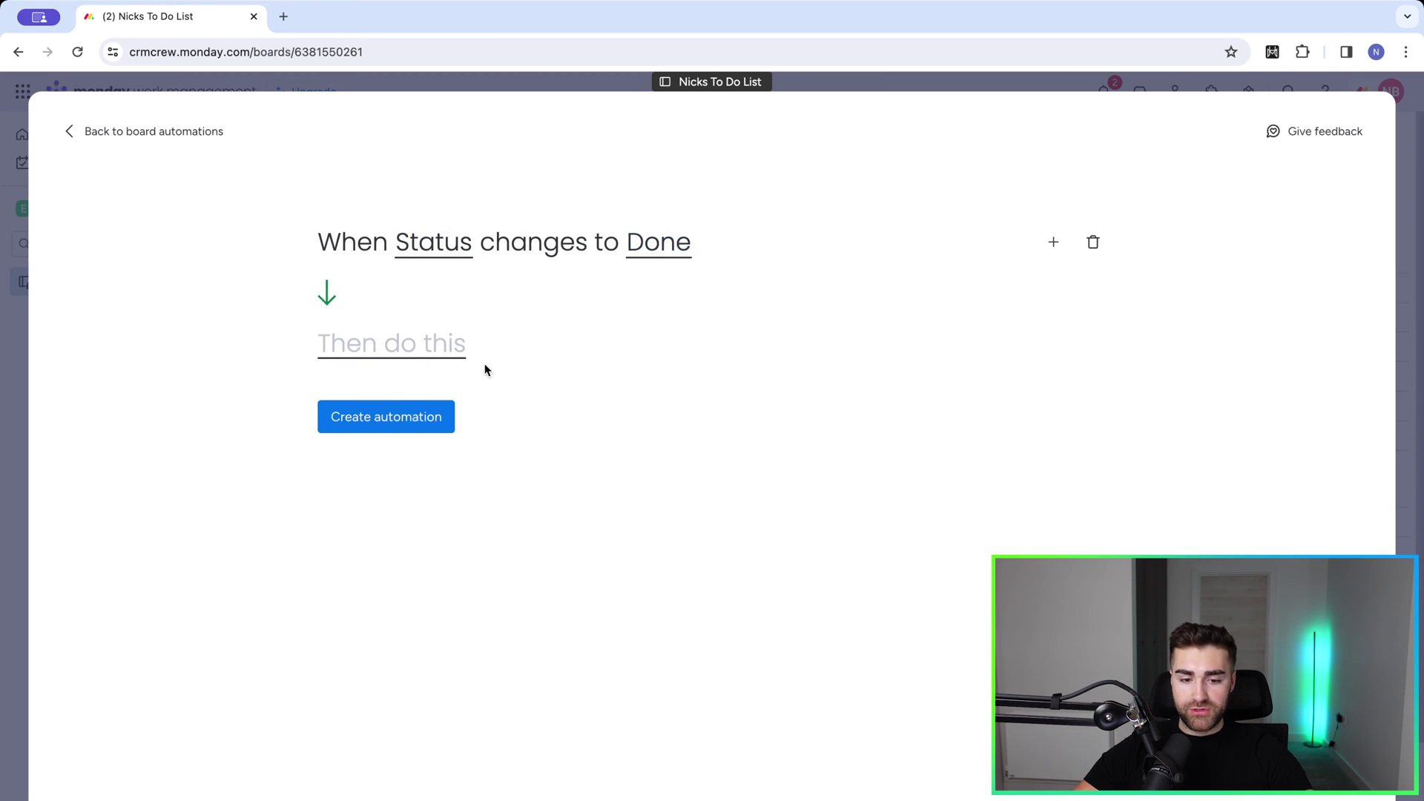
Make the action set Completed Date to today, and create the automation.
click(350, 352)
text(set date)
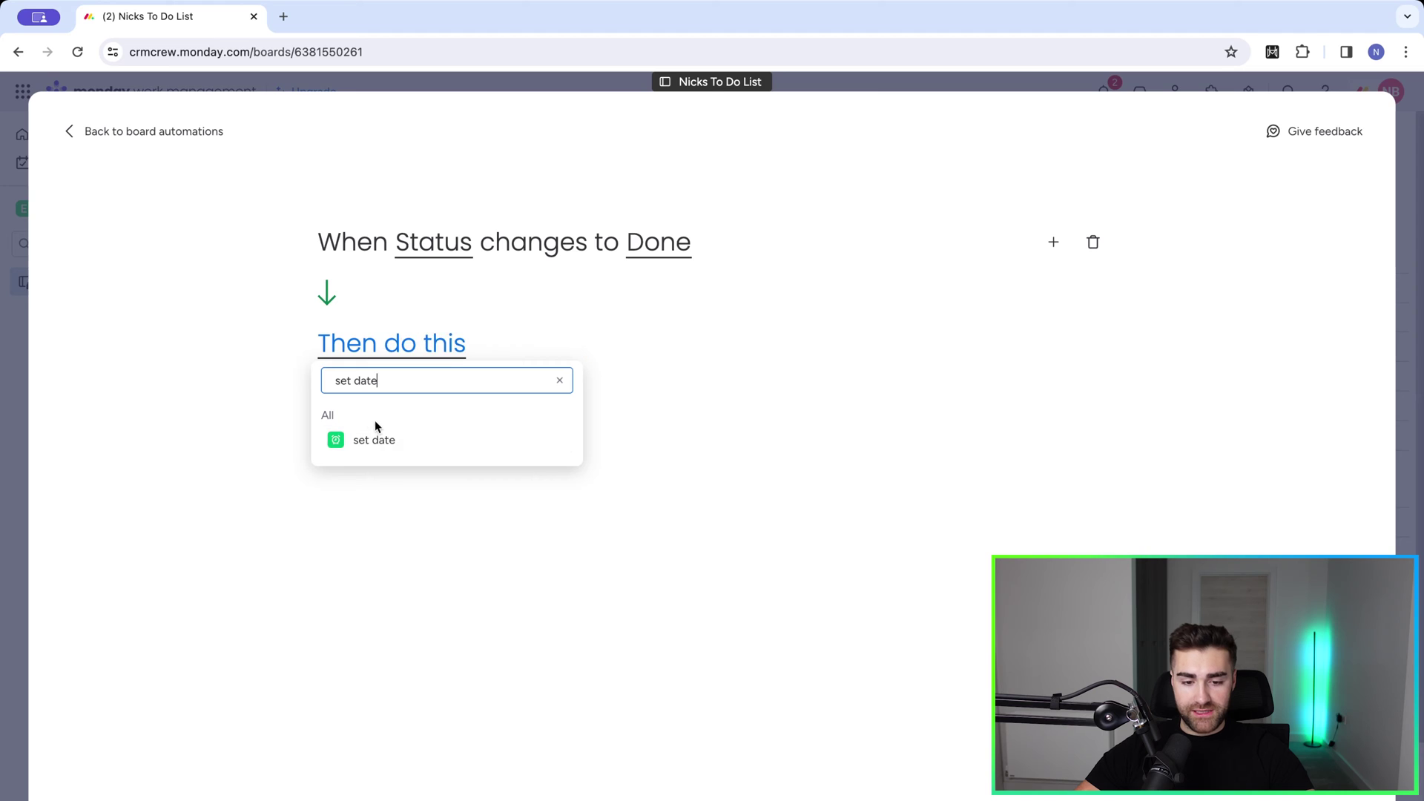
click(376, 441)
click(457, 353)
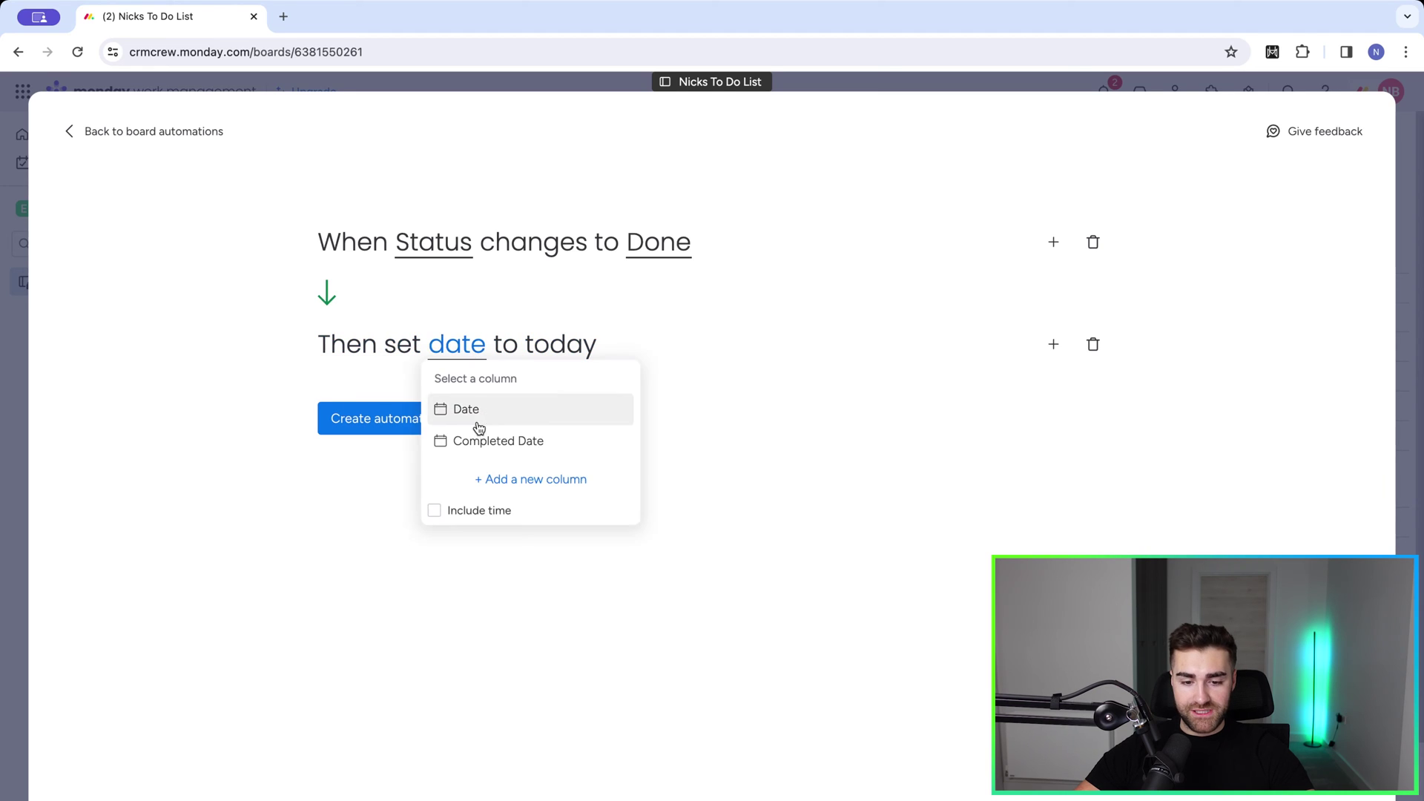
click(464, 445)
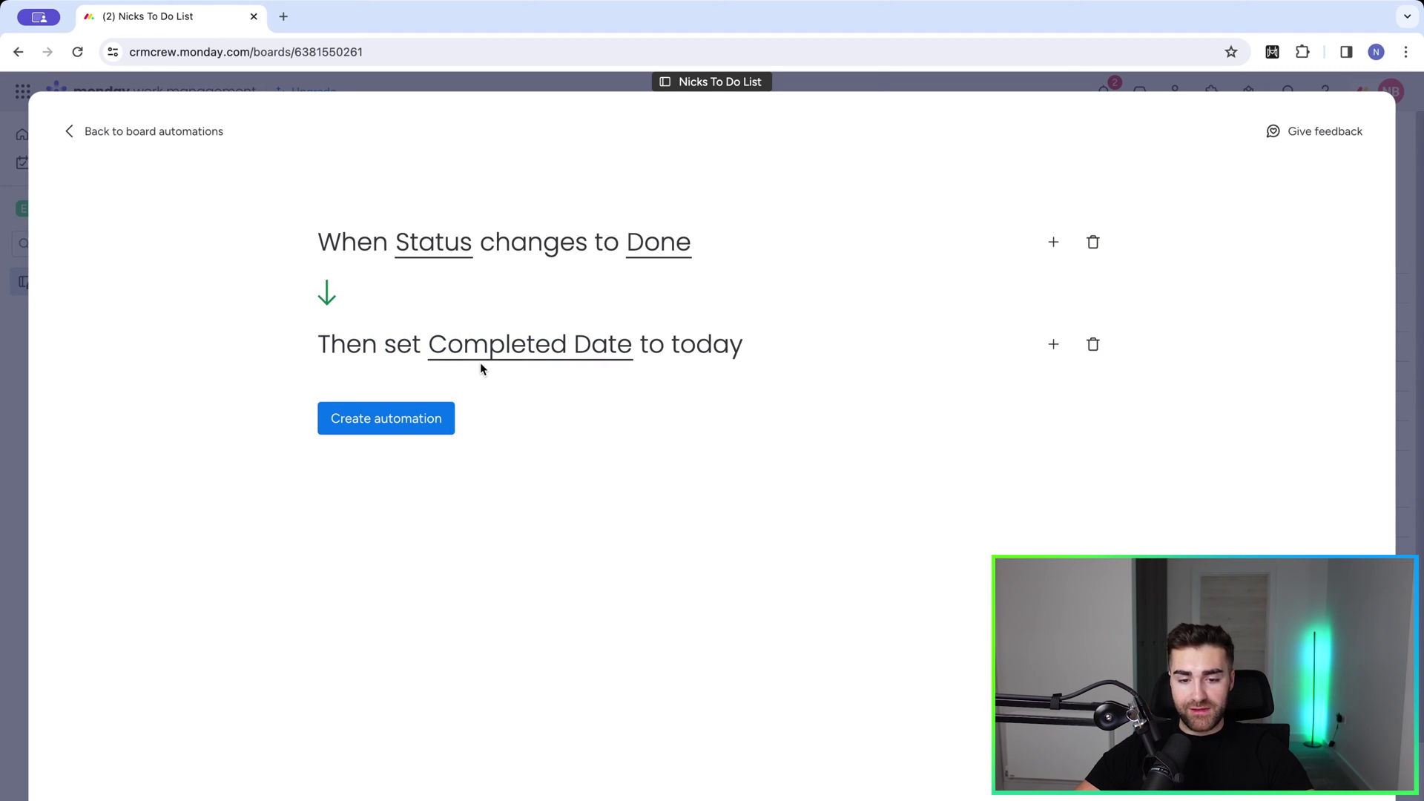
click(364, 425)
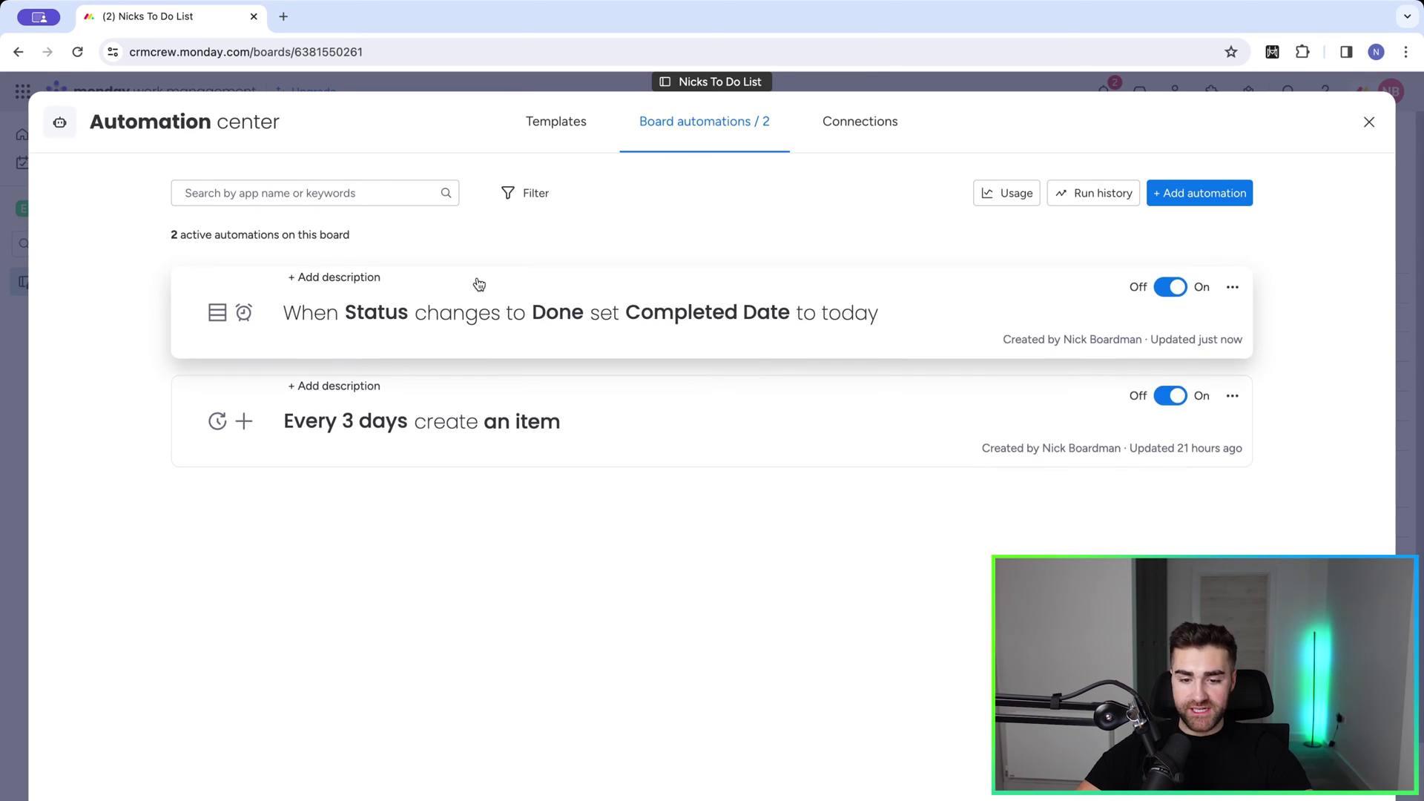
Set Example Task #2 to Done, stamping Completed Date 4 Apr, and drag it into the Done group.
key(Escape)
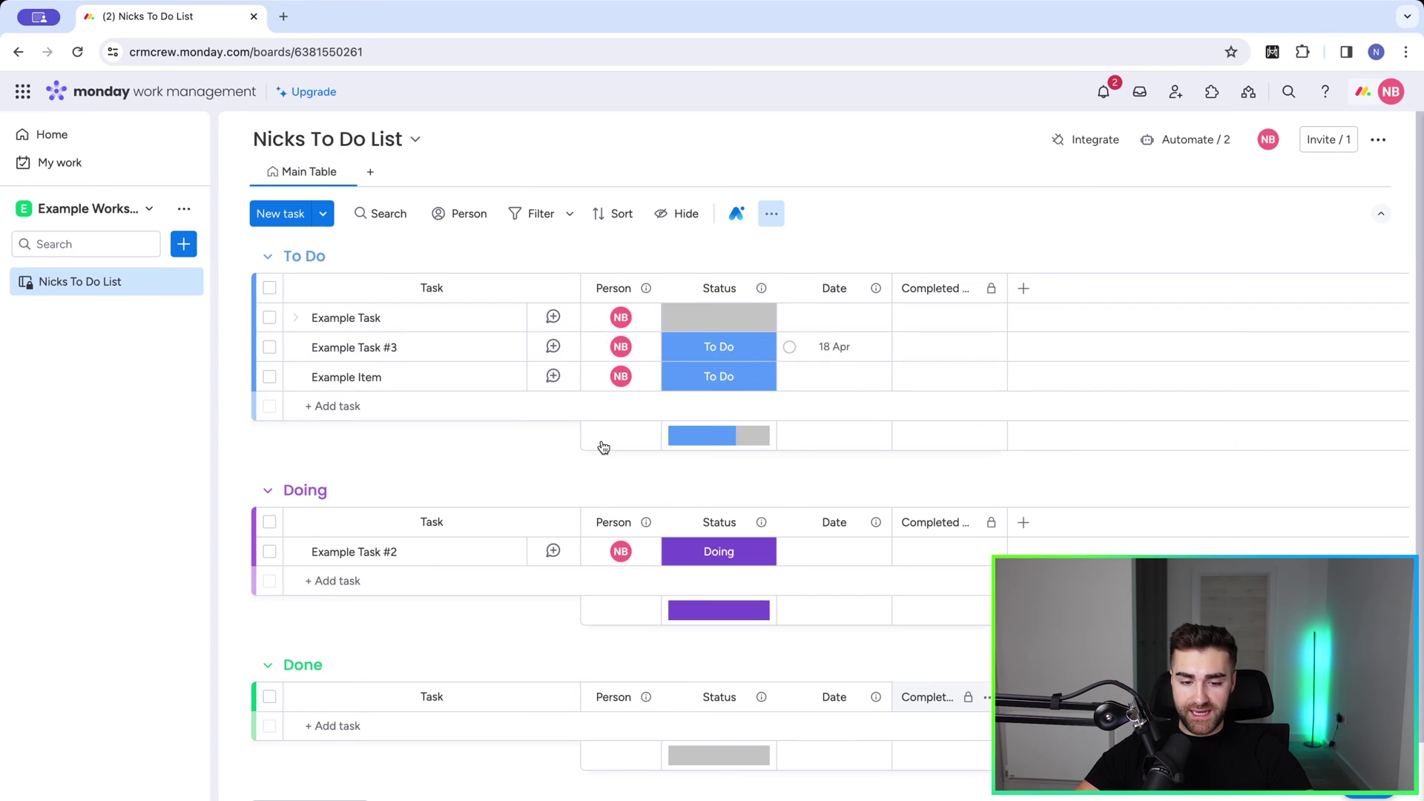
click(681, 492)
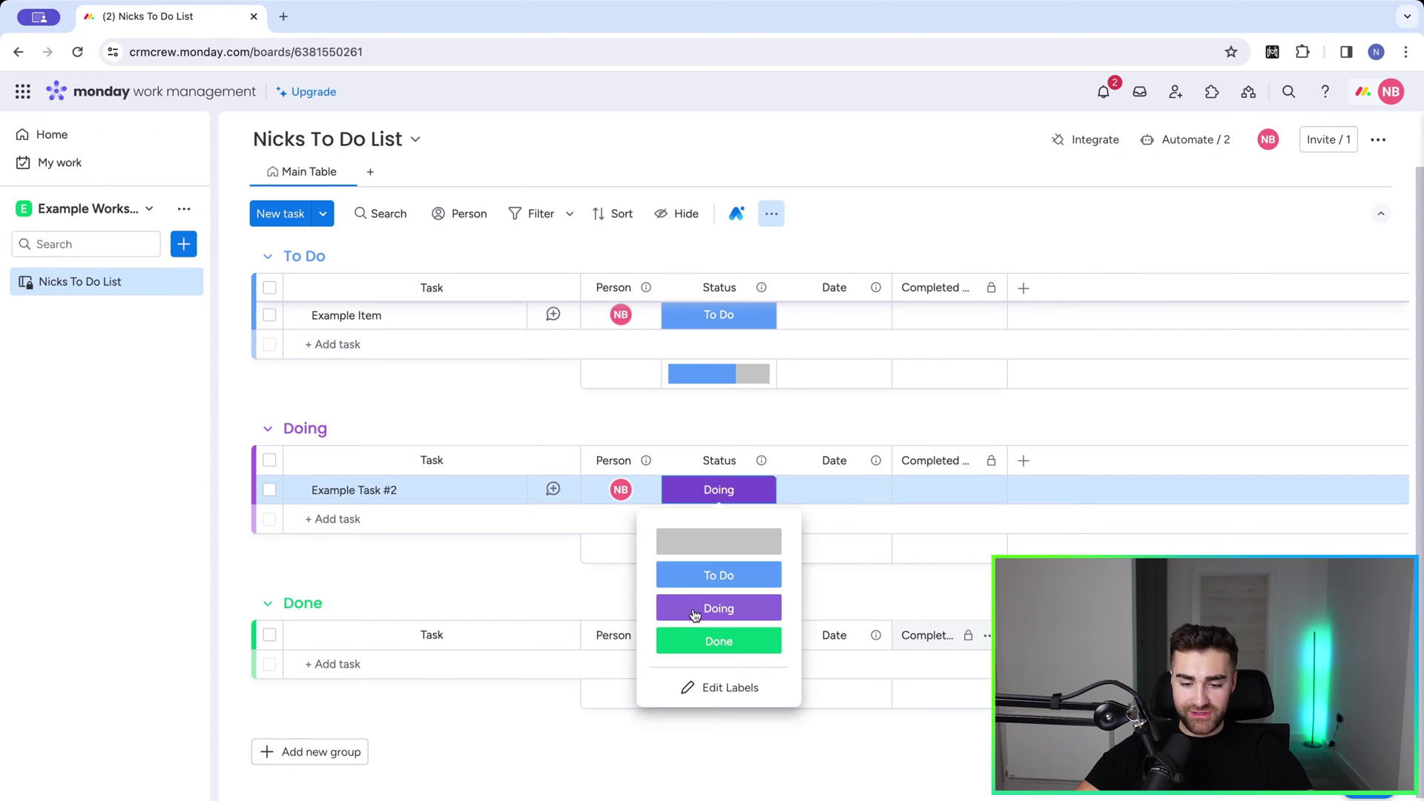
click(683, 637)
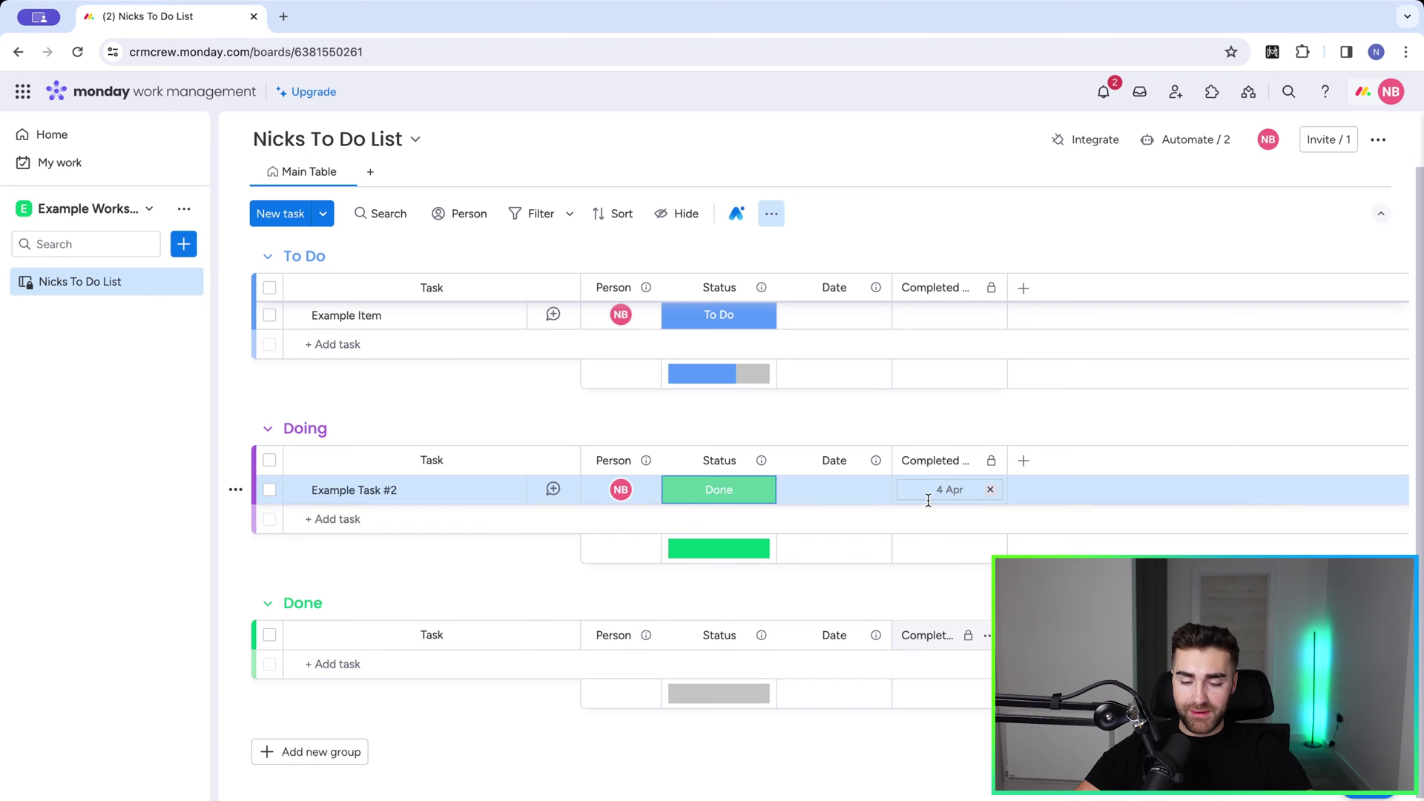
drag(416, 499, 388, 635)
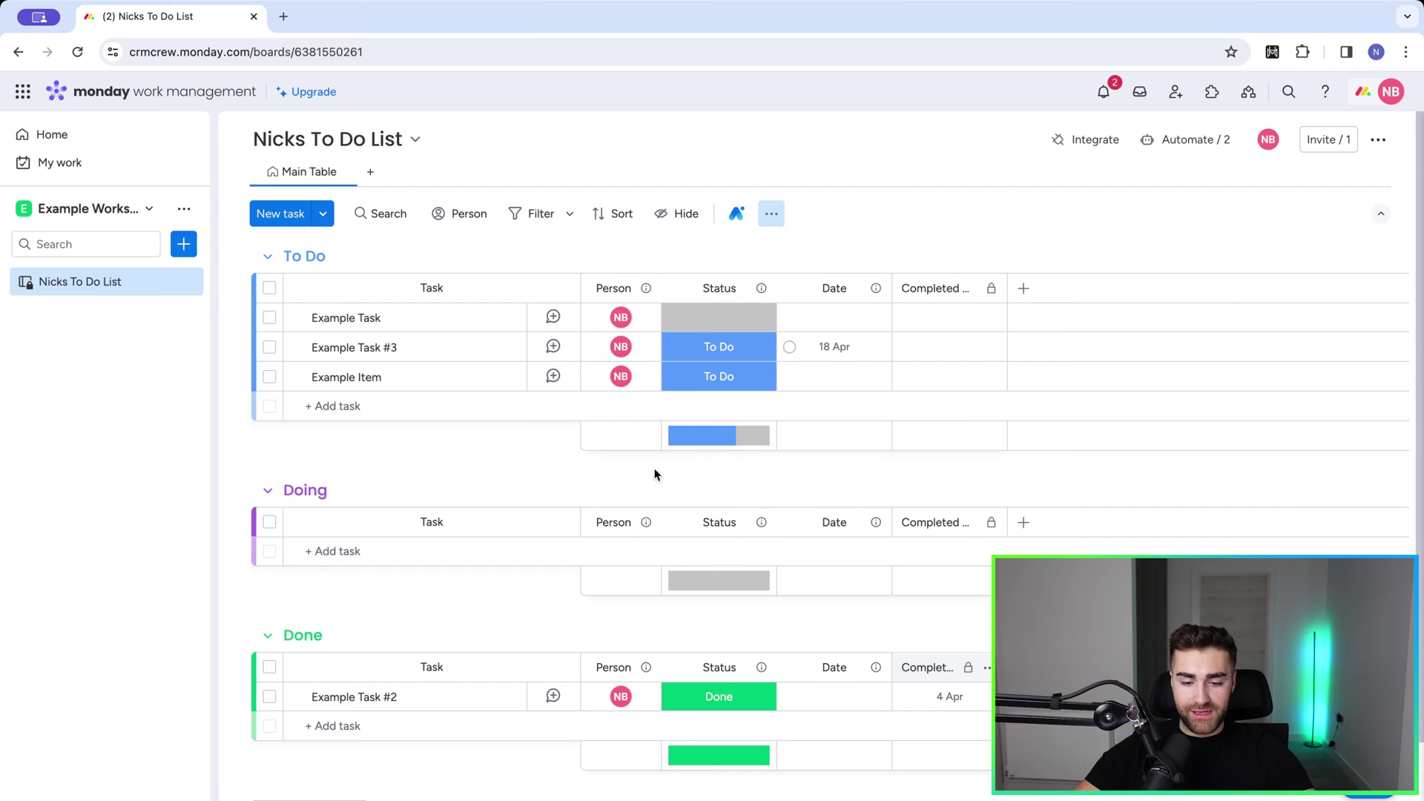
scroll(655, 475, down, 2)
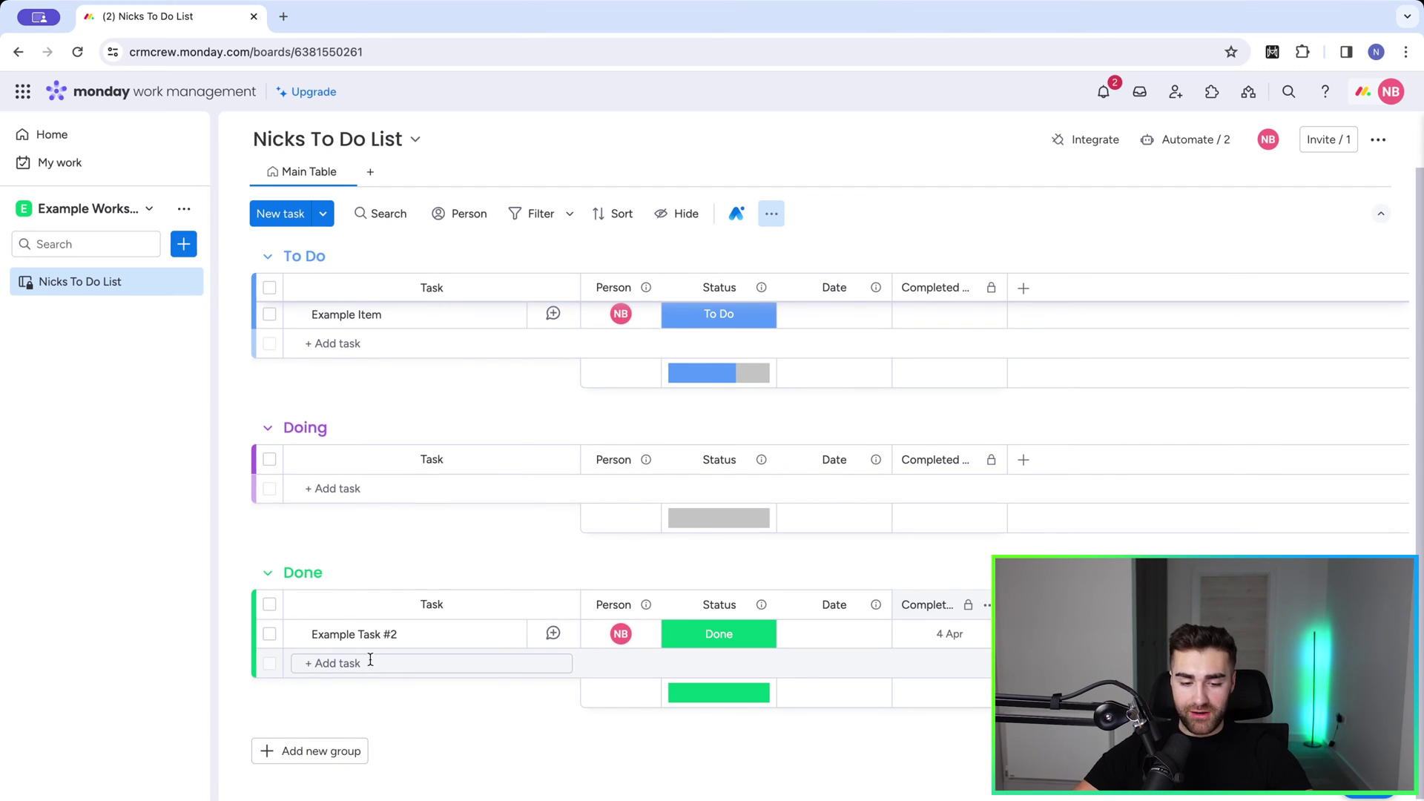
scroll(368, 663, up, 2)
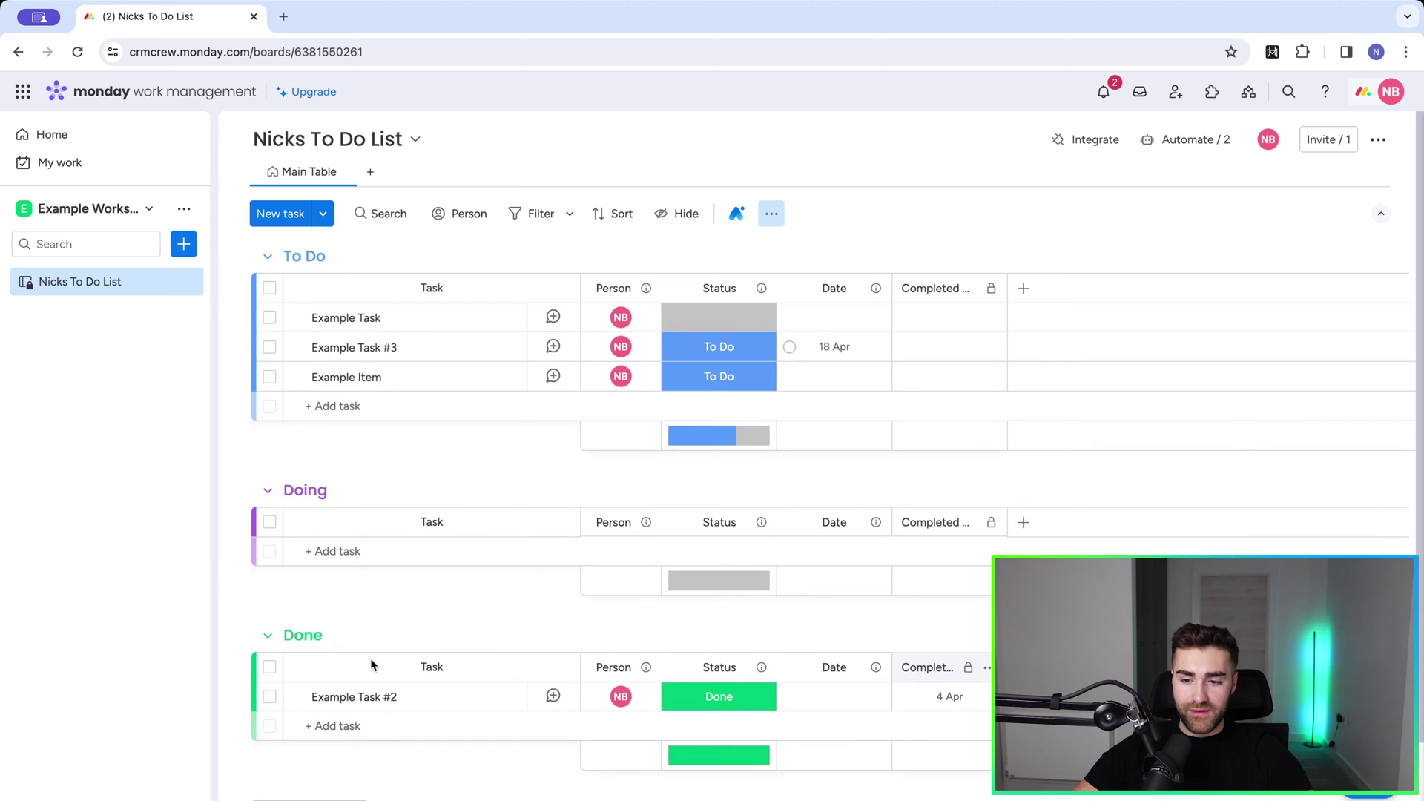
Start another automation with the 'date arrives' trigger.
click(1187, 148)
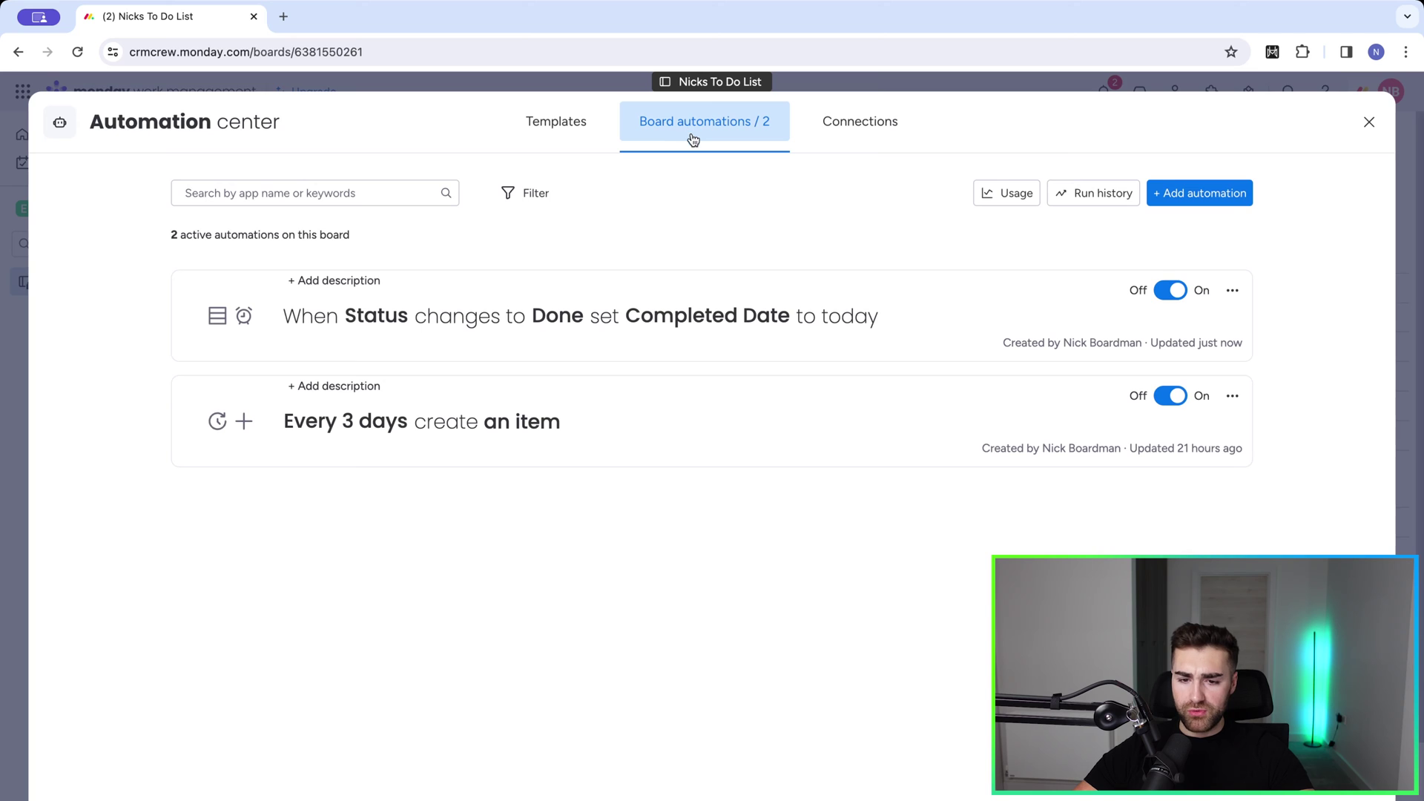
click(1200, 192)
click(407, 240)
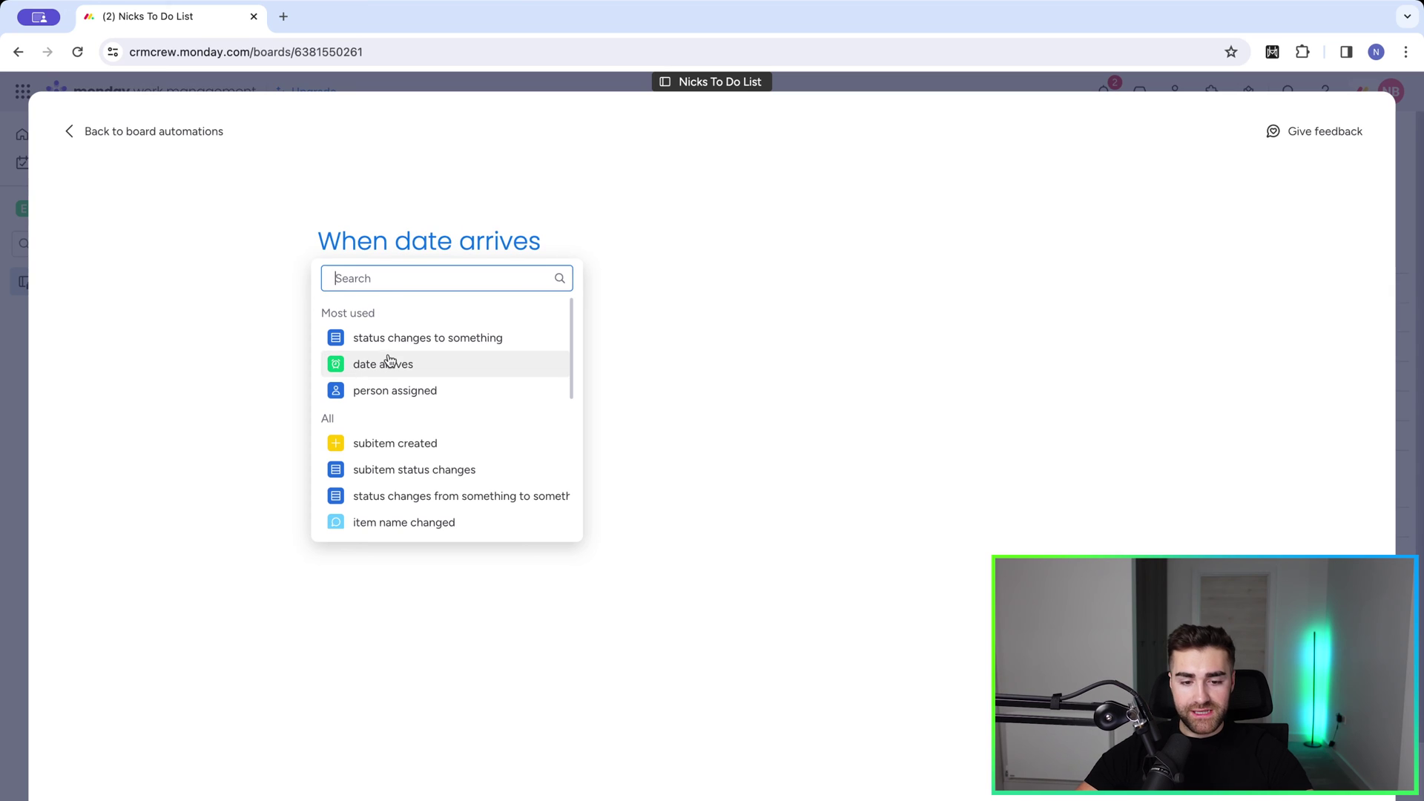
text(date arr)
key(Return)
Set the trigger timing to 30 days after the date at 7:00 AM.
click(351, 165)
click(340, 250)
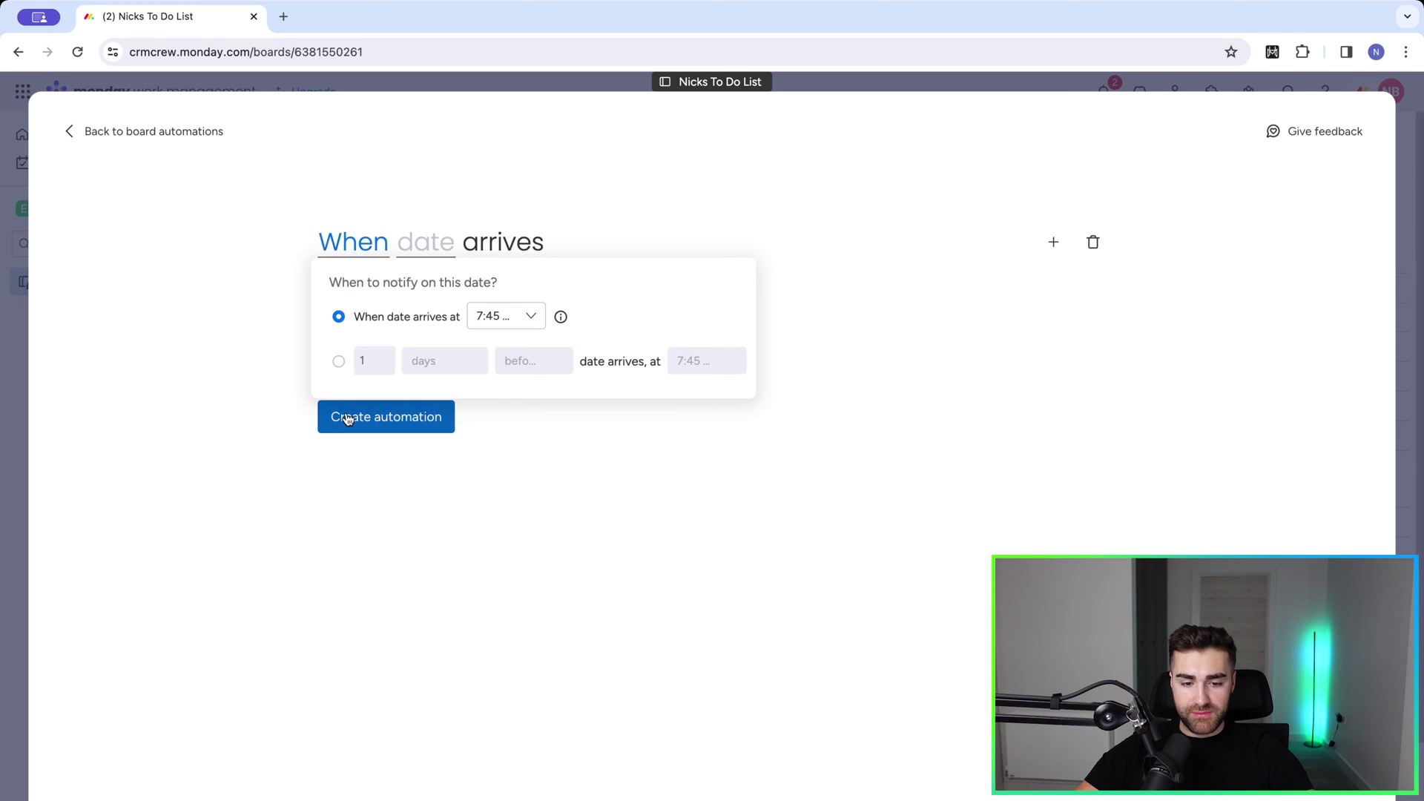
click(338, 361)
click(366, 360)
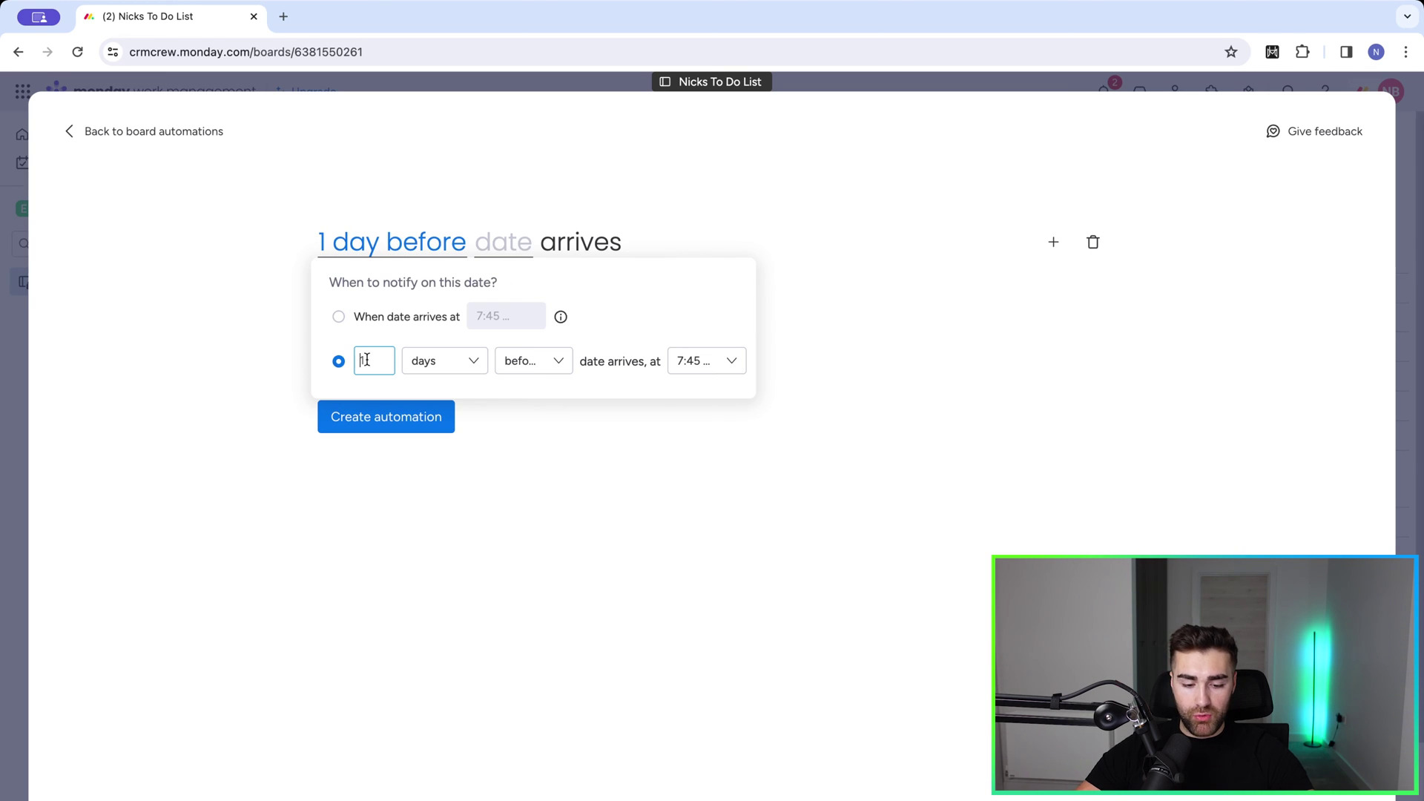
key(BackSpace)
text(30)
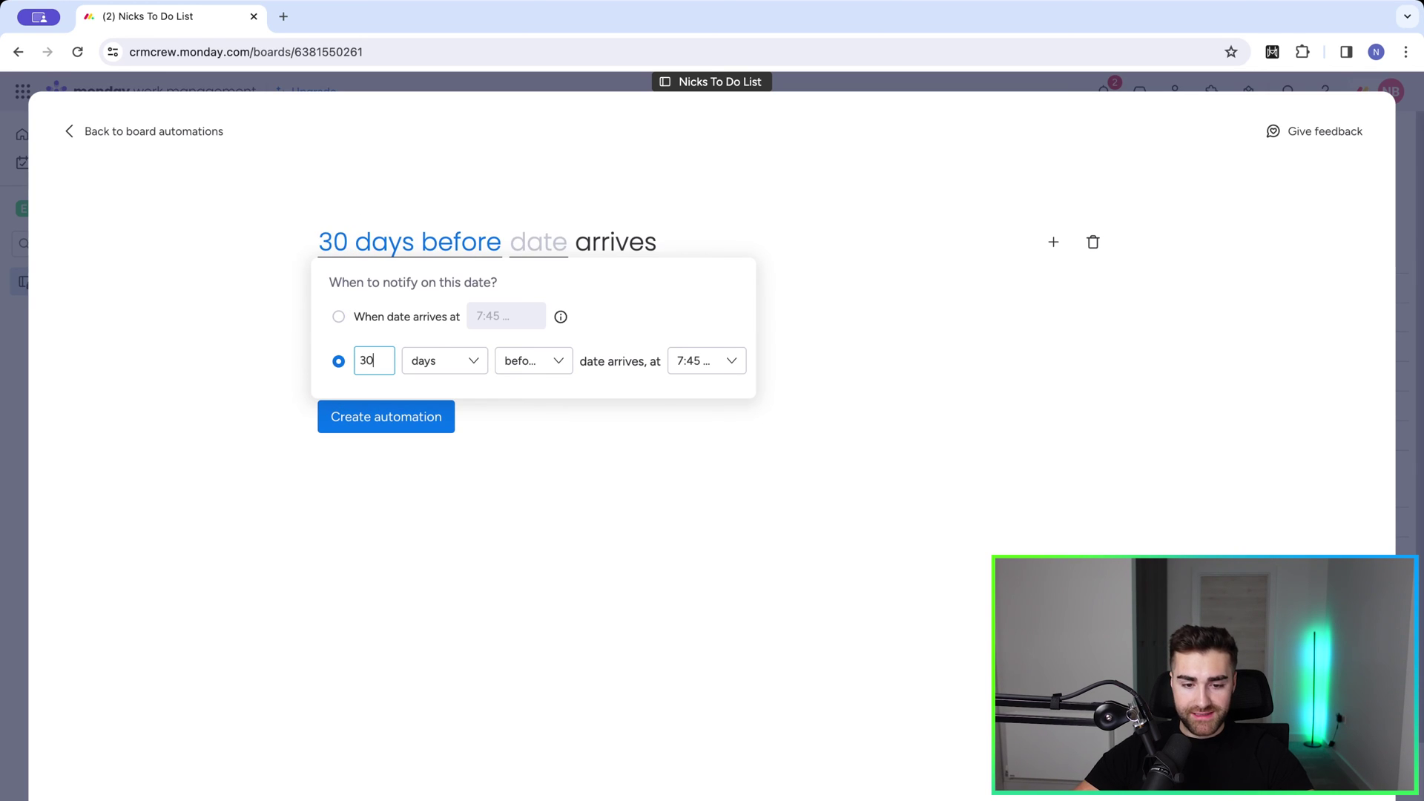
click(504, 363)
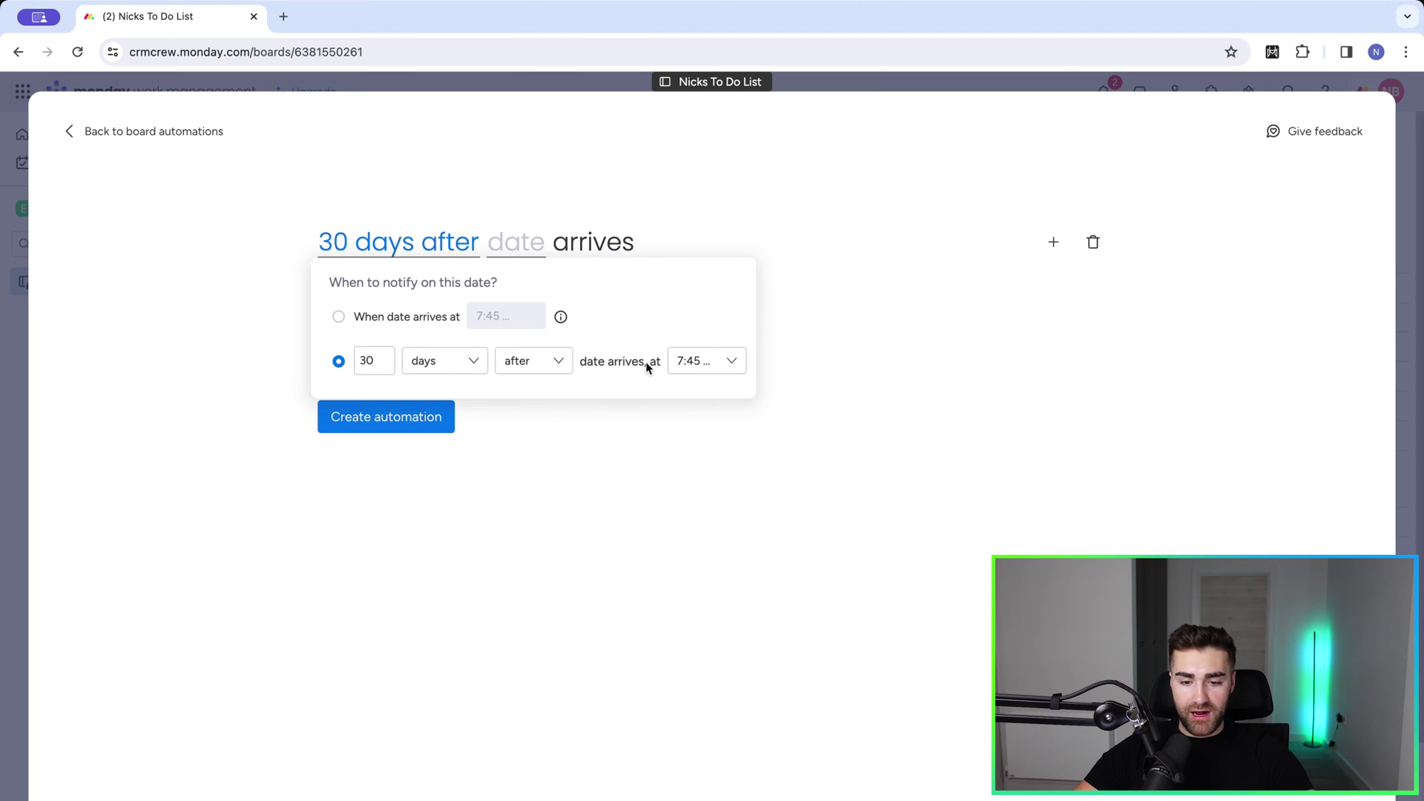
click(702, 363)
click(709, 433)
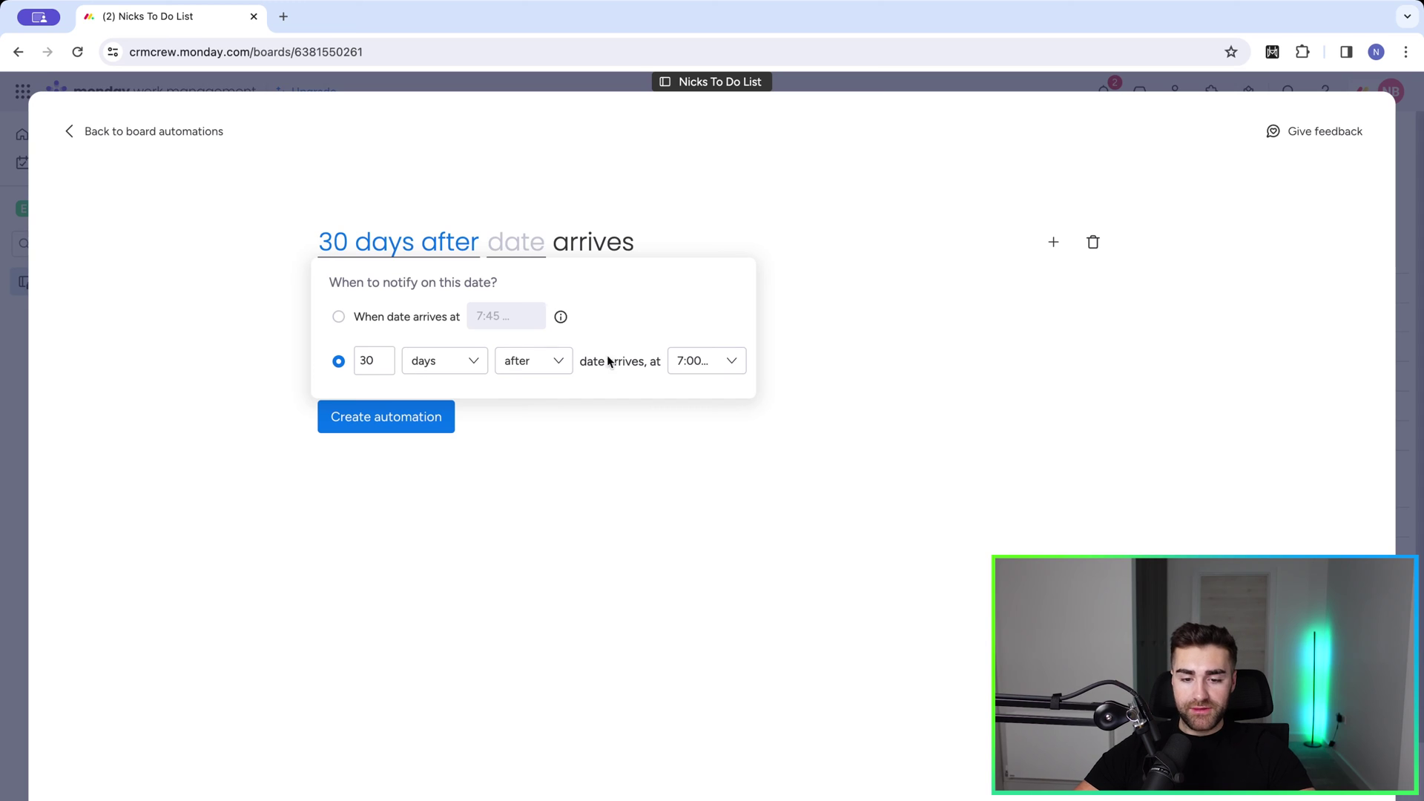
click(866, 275)
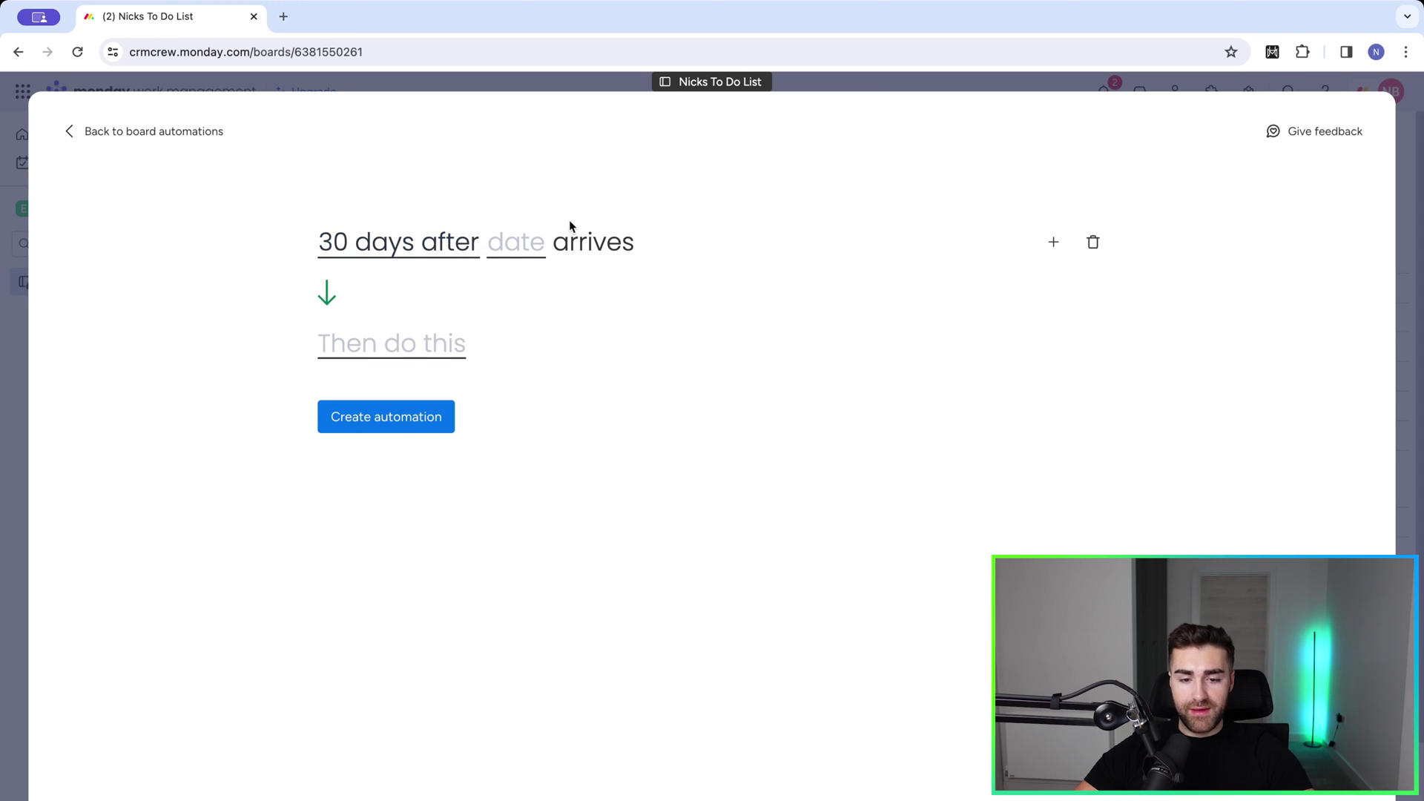
Base the trigger on Completed Date, set the action to archive the item, and create it.
click(513, 245)
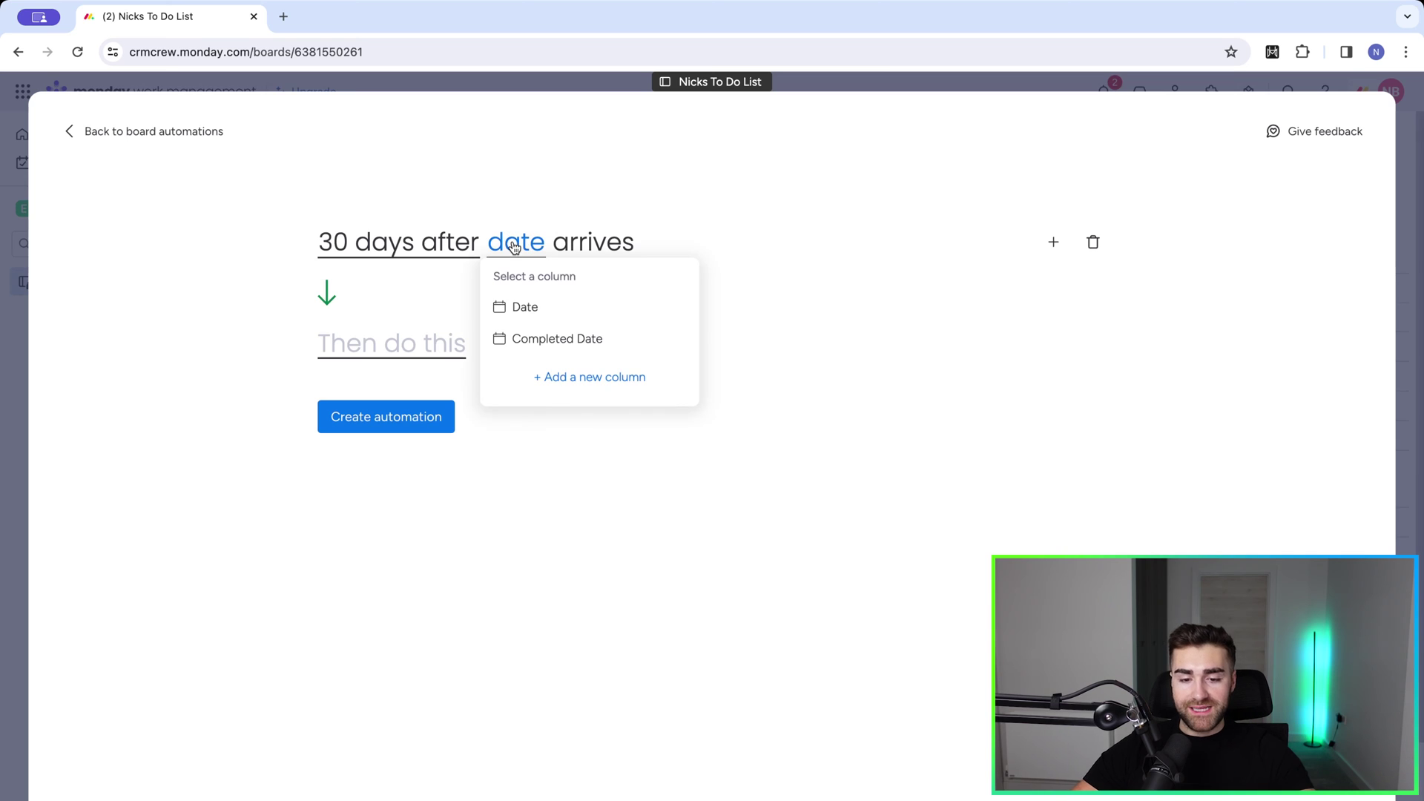
click(514, 339)
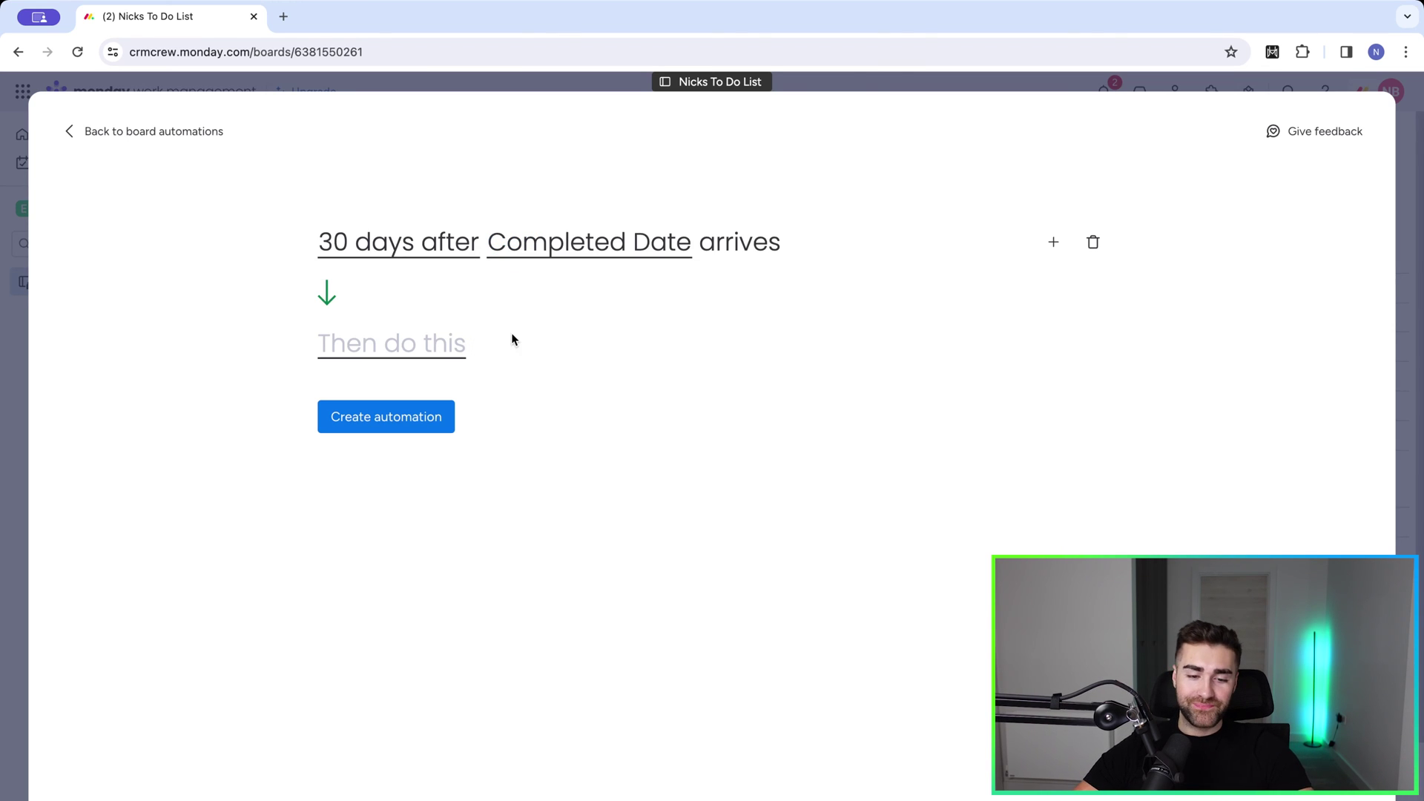
click(368, 357)
text(archi)
click(359, 439)
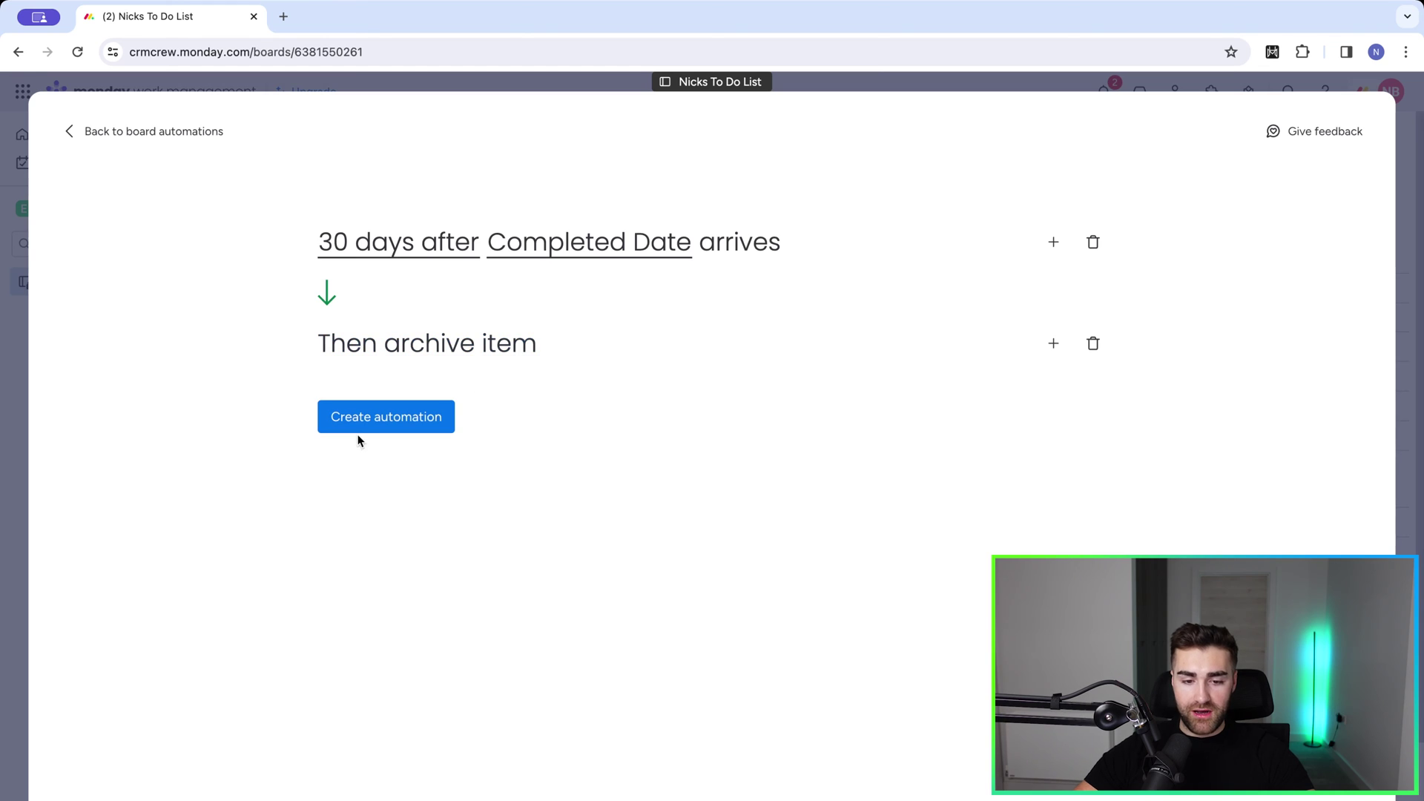
click(338, 427)
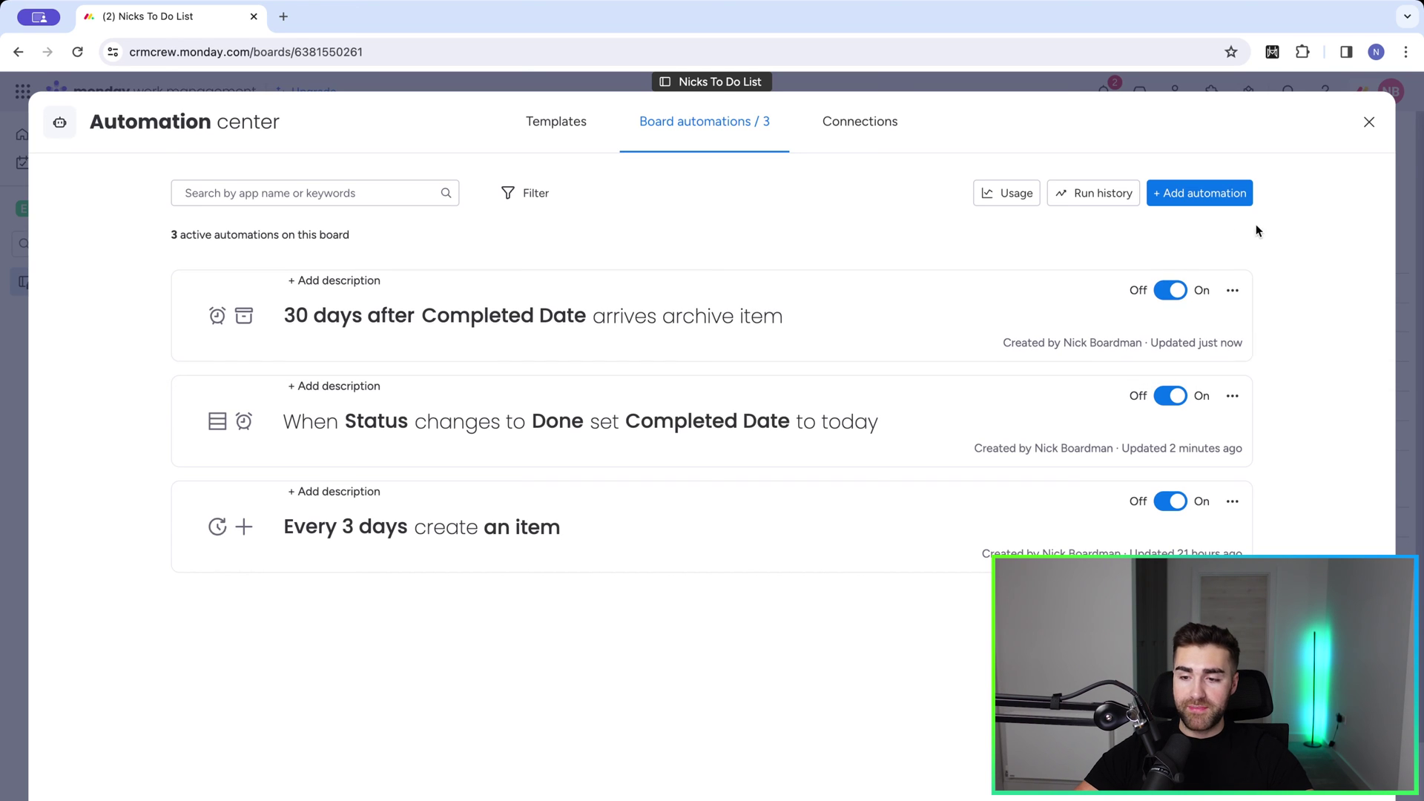
Close the Automation center, showing three active automations, to return to Nicks To Do List.
click(1369, 122)
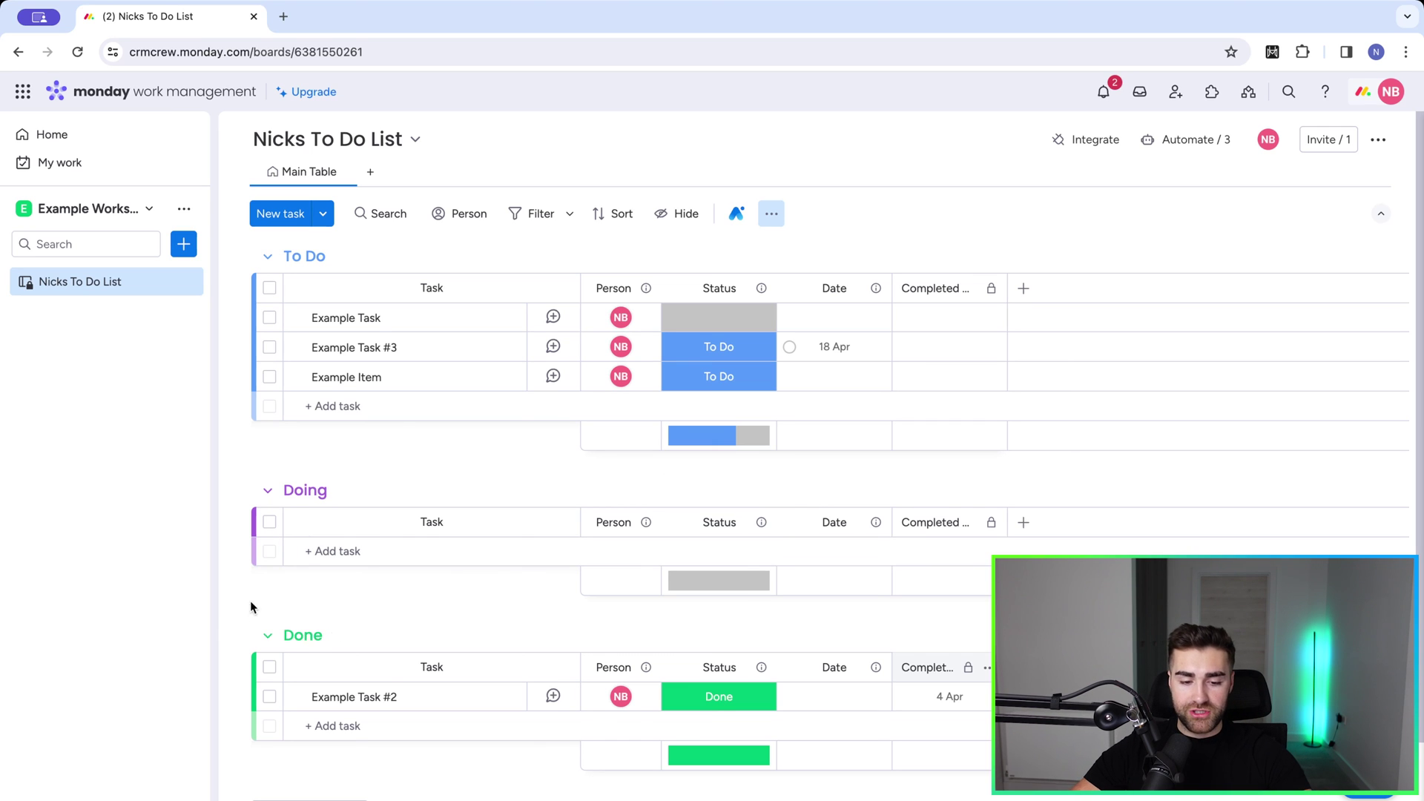
click(270, 639)
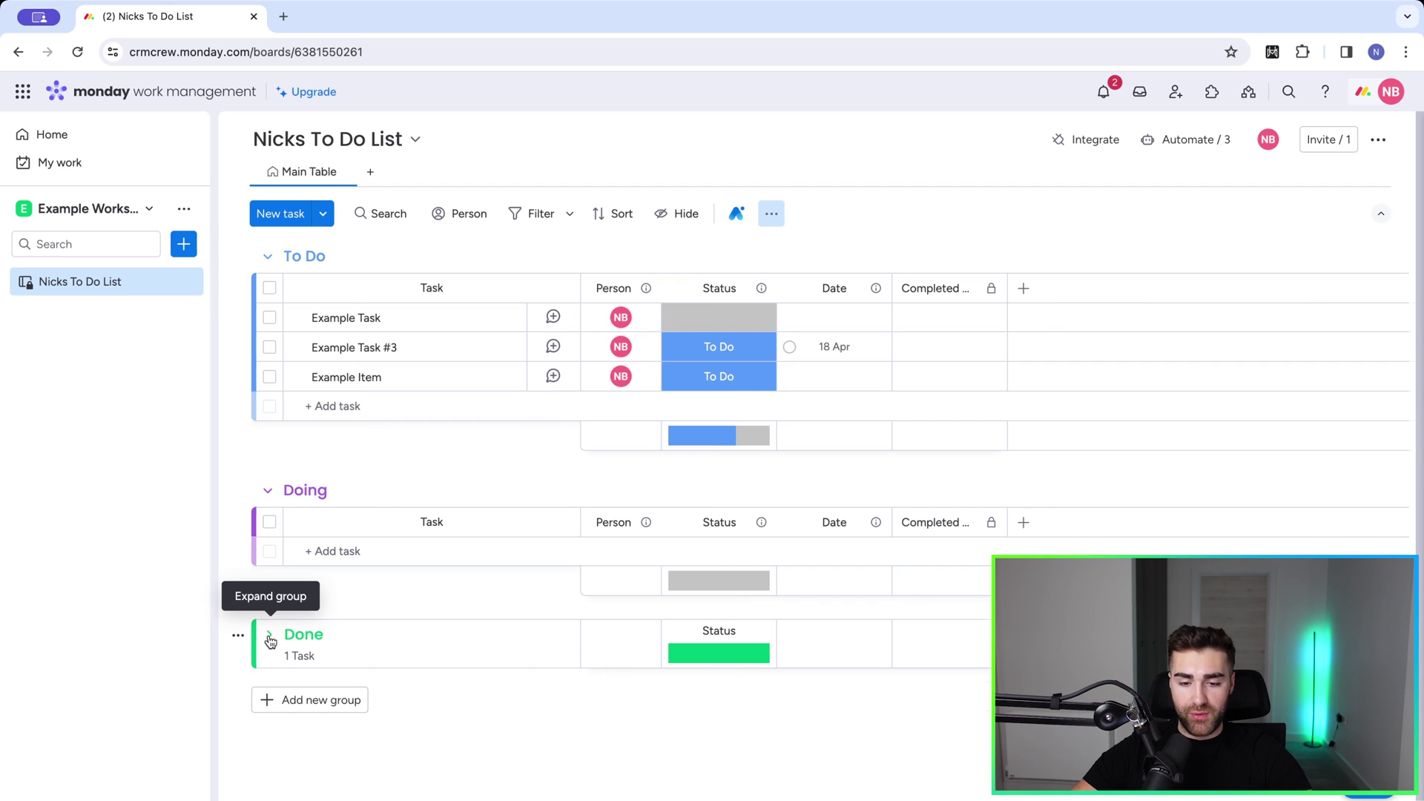
click(270, 639)
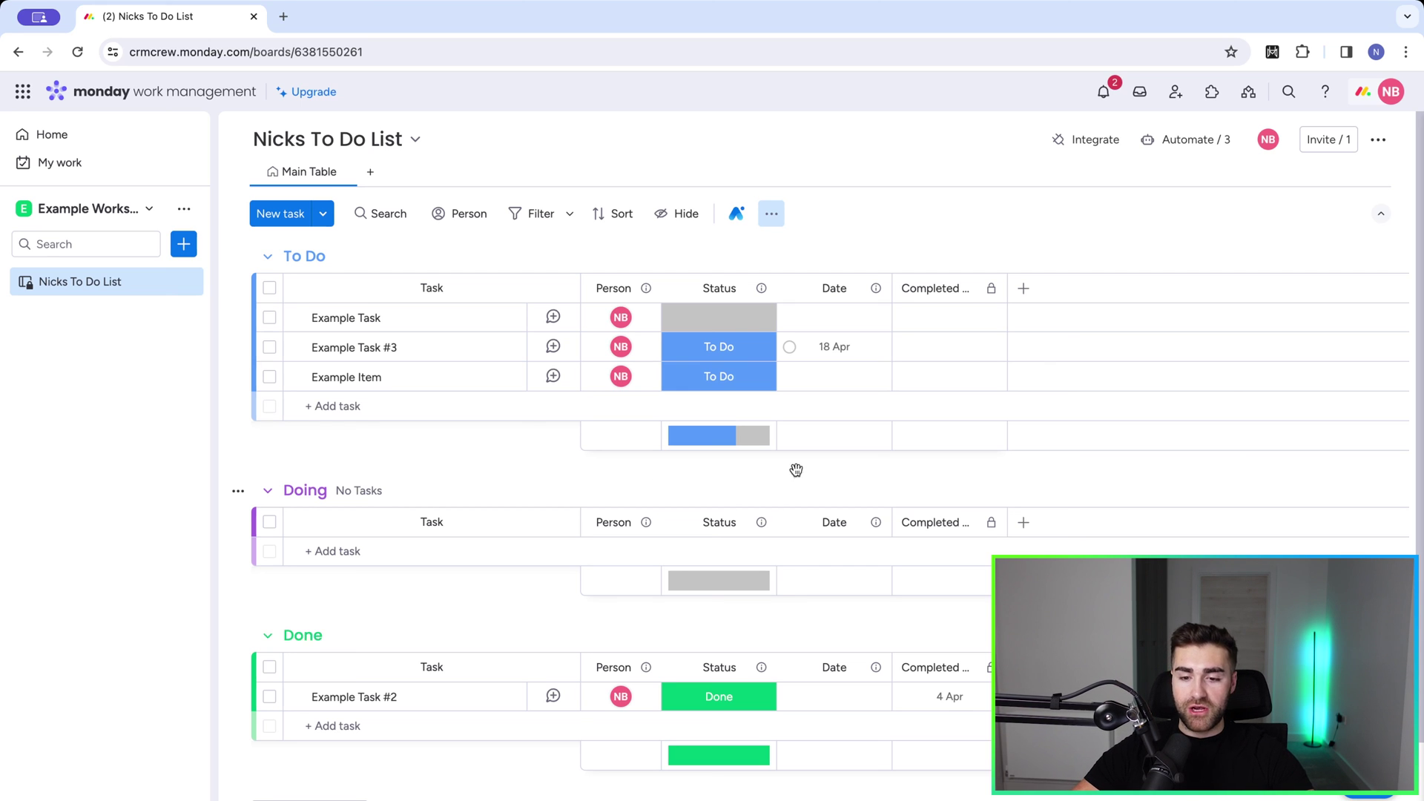
scroll(788, 430, right, 1)
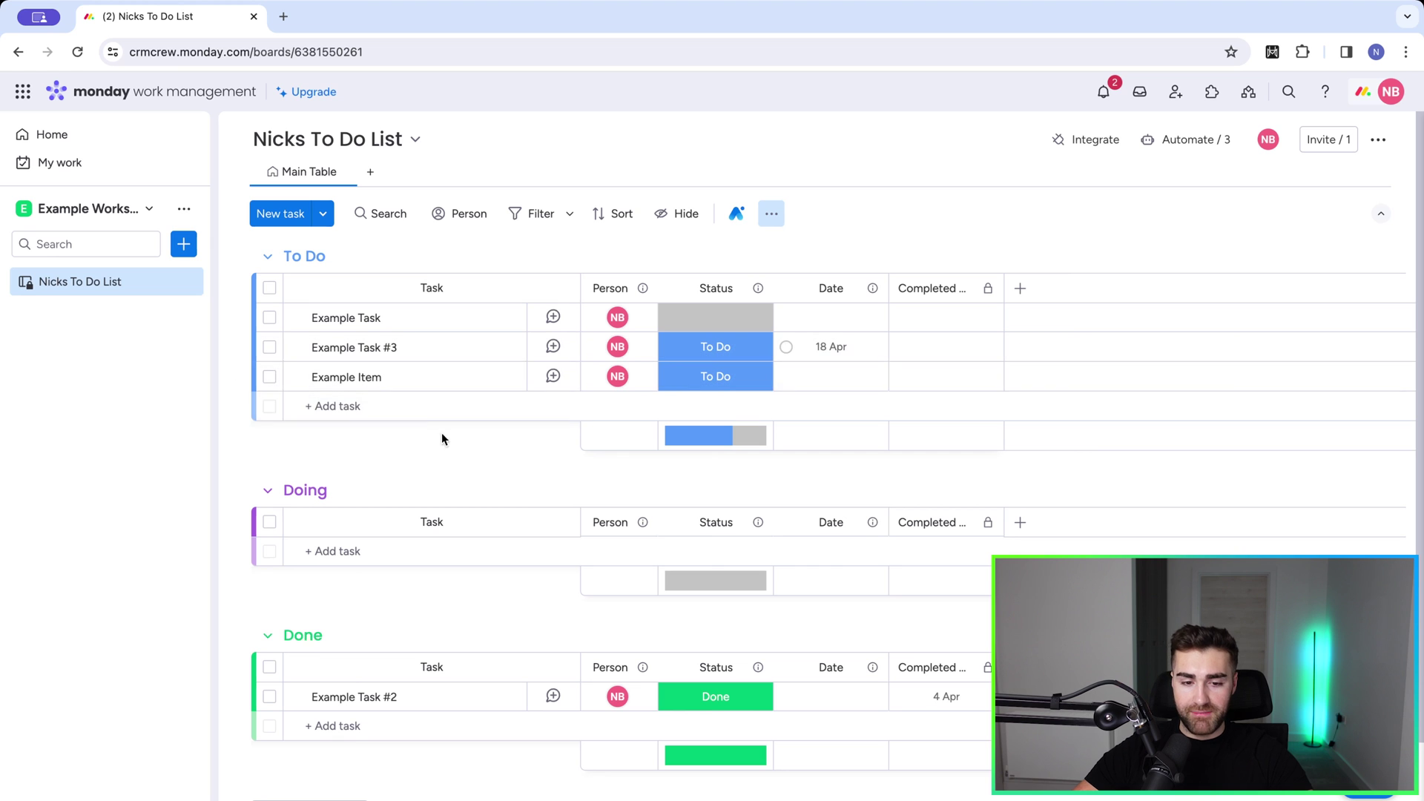